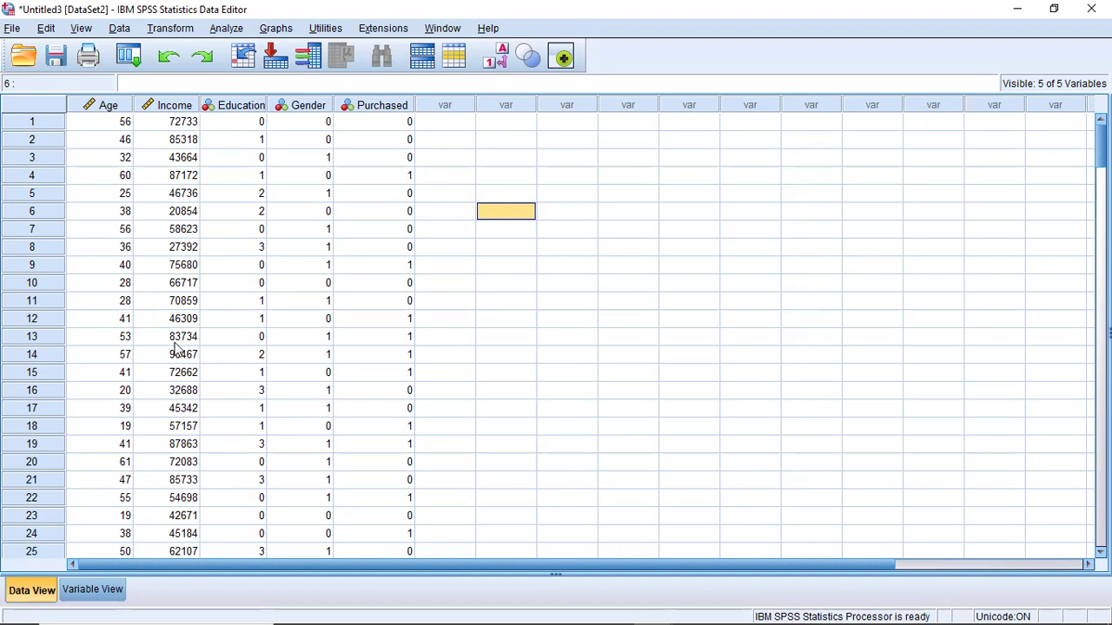
Set up a One-Sample T Test with Income as the test variable.
{"action": "scroll", "coordinate": [189, 389], "scroll_direction": "up", "scroll_amount": 4}
{"action": "scroll", "coordinate": [190, 391], "scroll_direction": "up", "scroll_amount": 1}
{"action": "scroll", "coordinate": [185, 280], "scroll_direction": "down", "scroll_amount": 5}
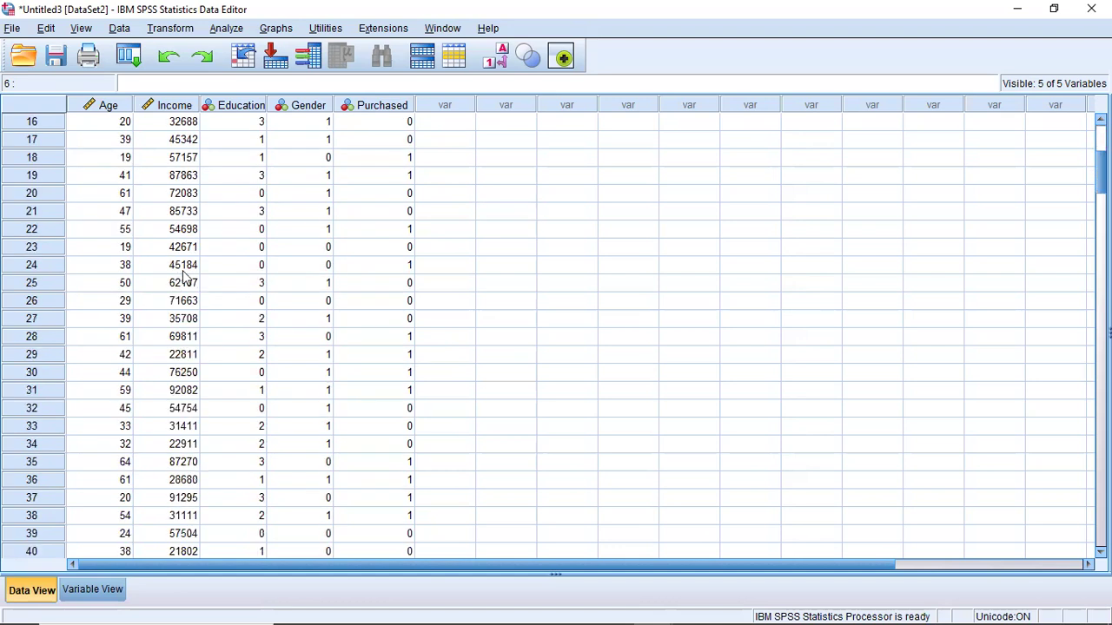
{"action": "scroll", "coordinate": [187, 280], "scroll_direction": "down", "scroll_amount": 2}
{"action": "scroll", "coordinate": [178, 383], "scroll_direction": "down", "scroll_amount": 1}
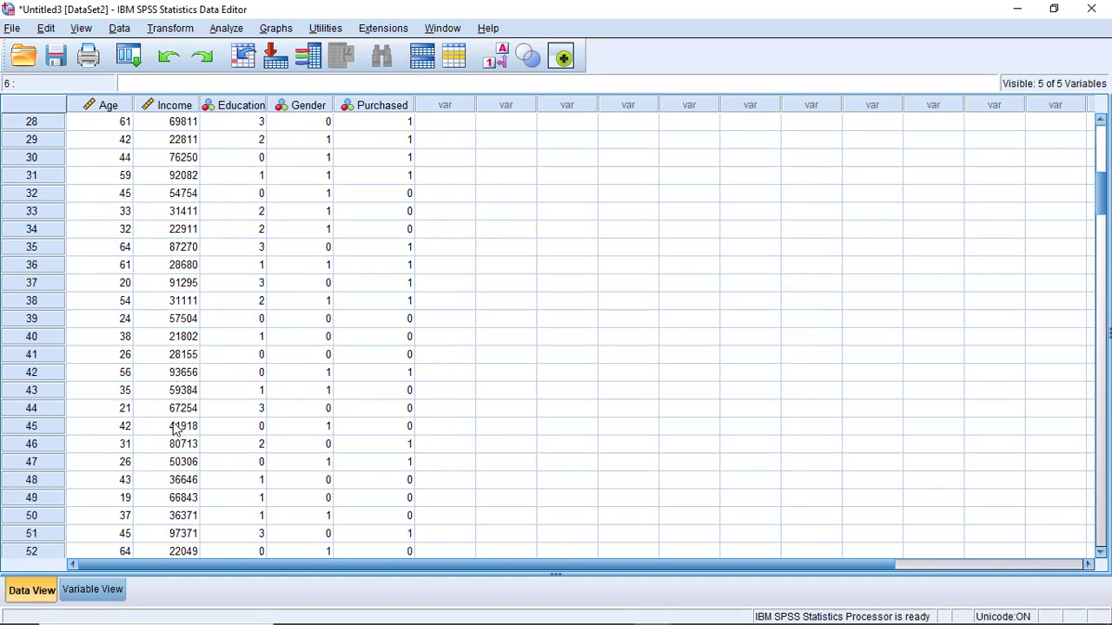
{"action": "scroll", "coordinate": [176, 424], "scroll_direction": "up", "scroll_amount": 8}
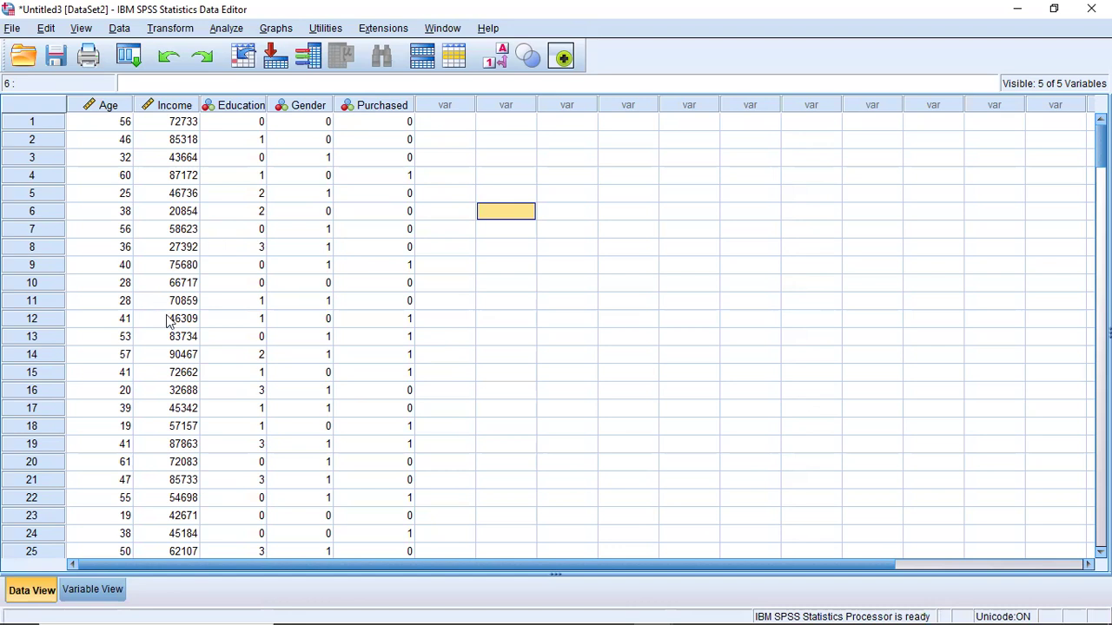
{"action": "key", "text": "alt+a"}
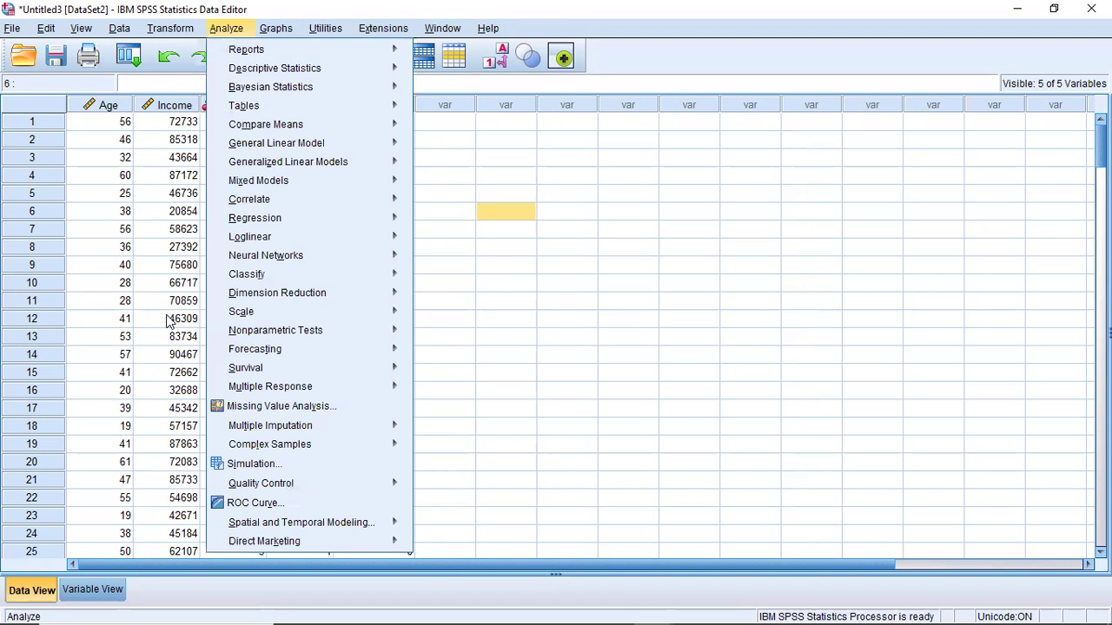
{"action": "left_click", "coordinate": [265, 125]}
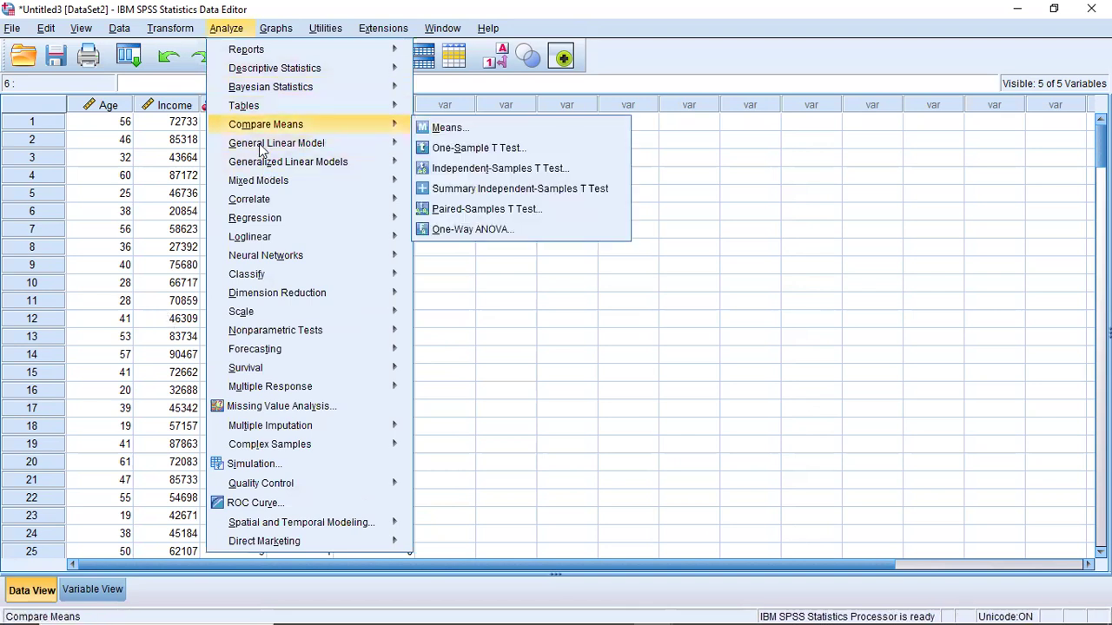
{"action": "left_click", "coordinate": [444, 147]}
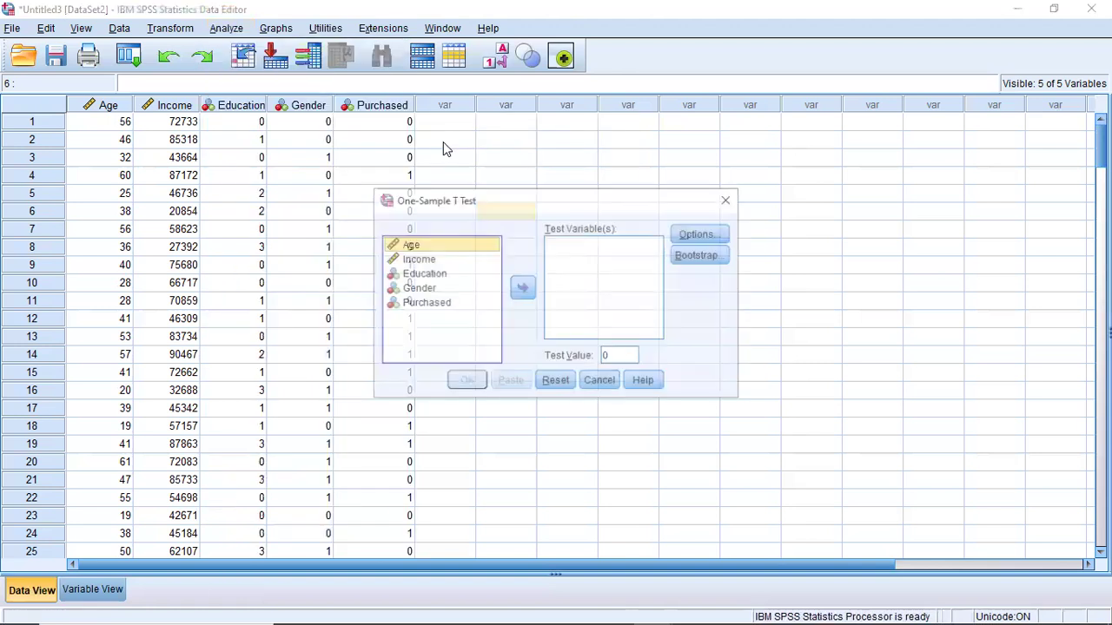
{"action": "left_click", "coordinate": [421, 259]}
{"action": "left_click", "coordinate": [522, 289]}
Run the one-sample test with a test value of 50000 and a 95% confidence interval, and show the Output1 results.
{"action": "double_click", "coordinate": [618, 357]}
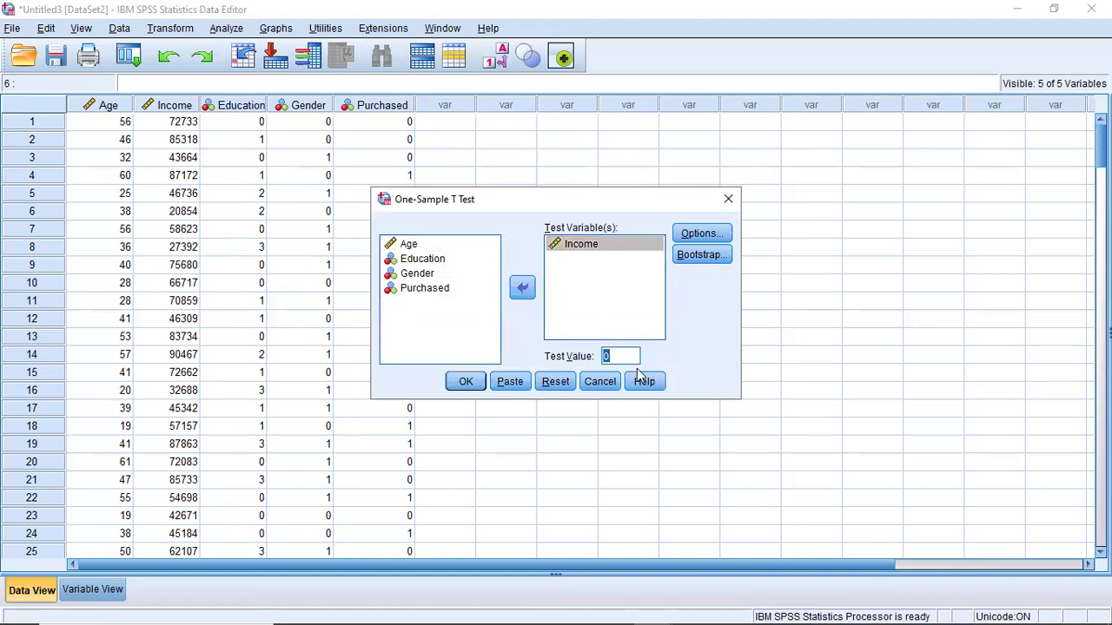
{"action": "key", "text": "BackSpace"}
{"action": "type", "text": "50000"}
{"action": "left_click", "coordinate": [702, 233]}
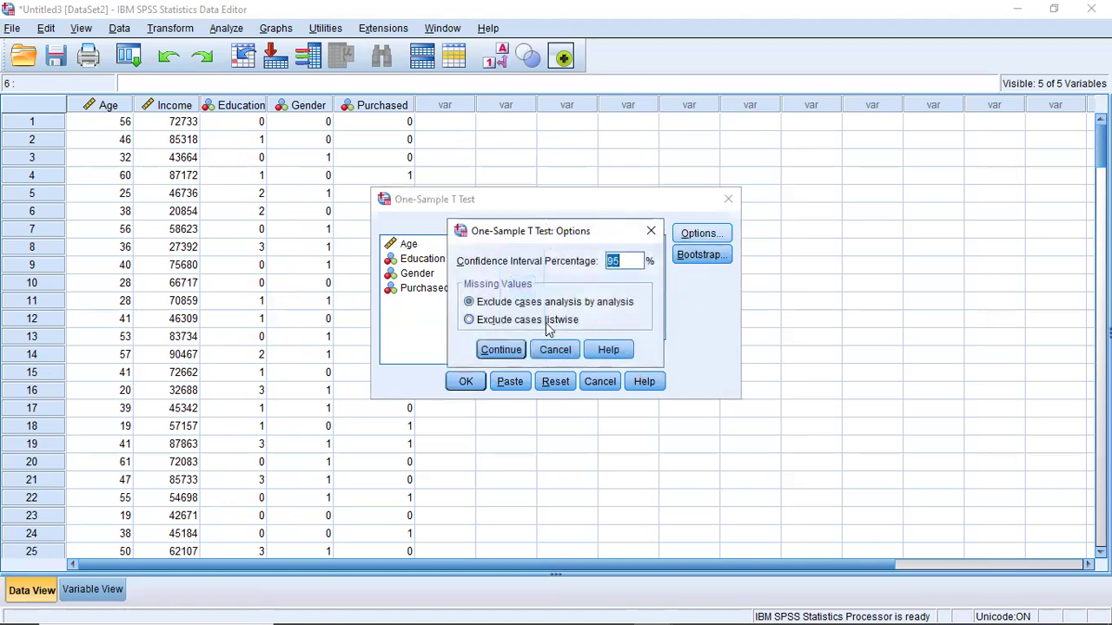
{"action": "left_click", "coordinate": [503, 351]}
{"action": "left_click", "coordinate": [463, 388]}
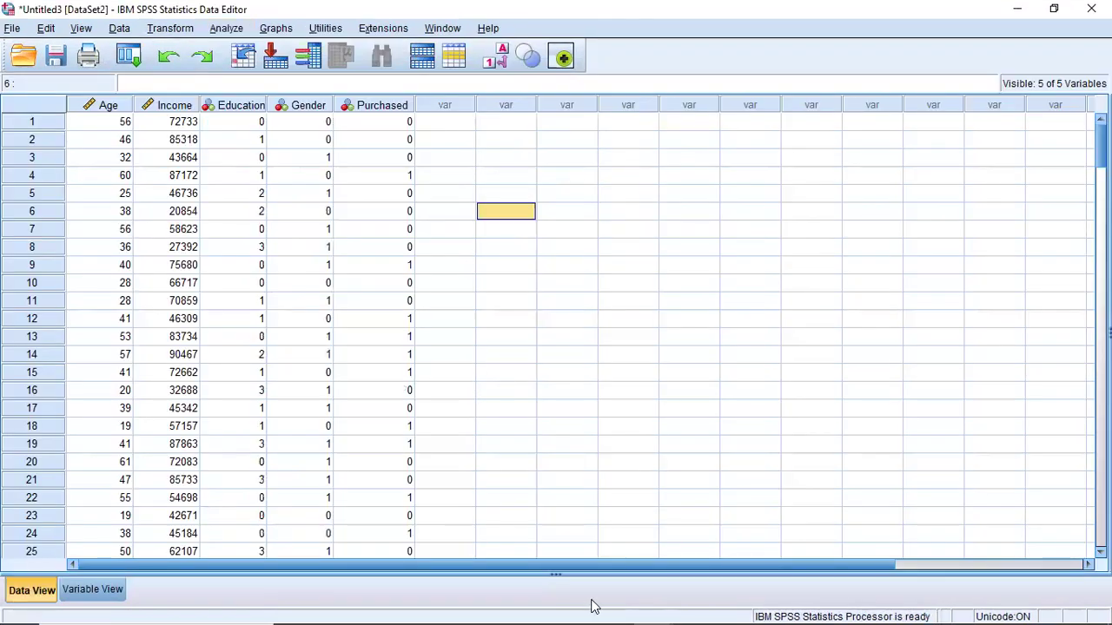
{"action": "mouse_move", "coordinate": [653, 608]}
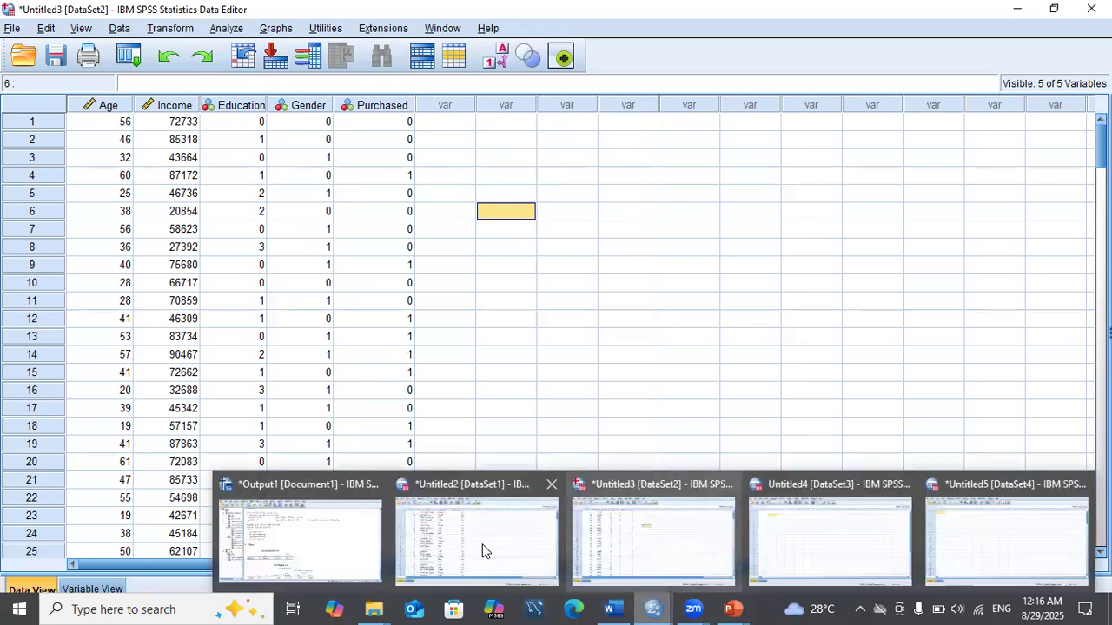
{"action": "left_click", "coordinate": [337, 543]}
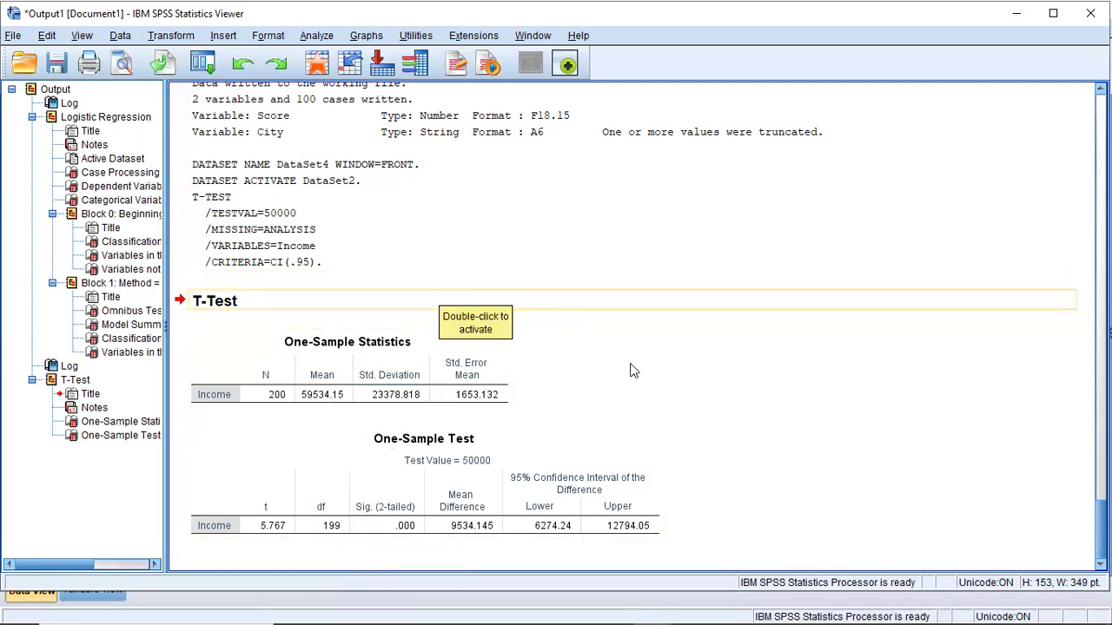
Return to the Untitled3 [DataSet2] data set and look through its records.
{"action": "mouse_move", "coordinate": [652, 605]}
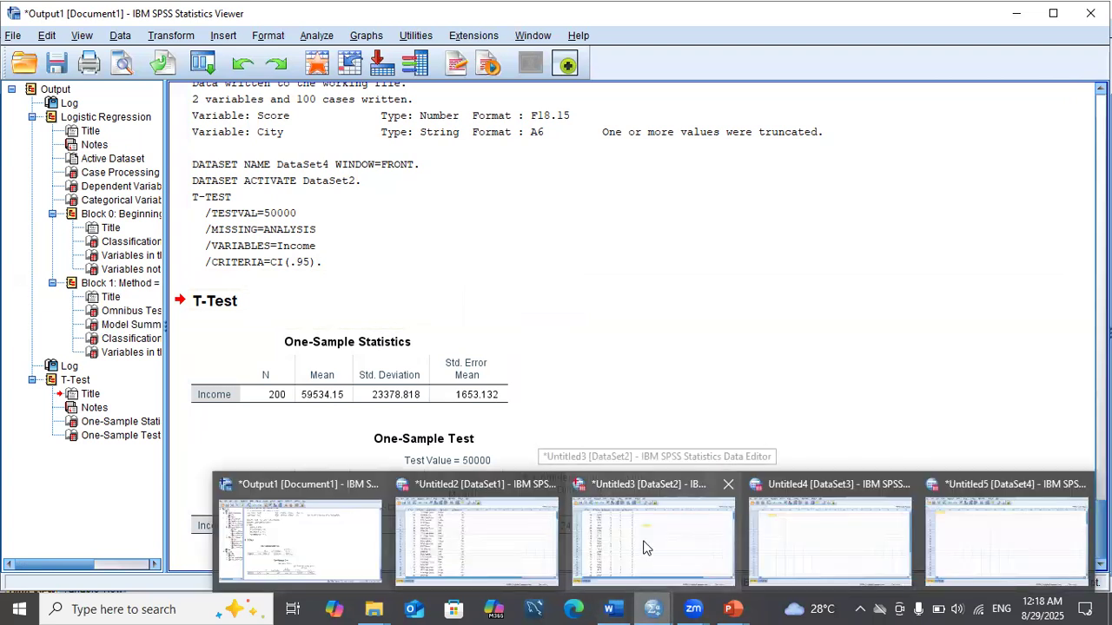
{"action": "left_click", "coordinate": [644, 546]}
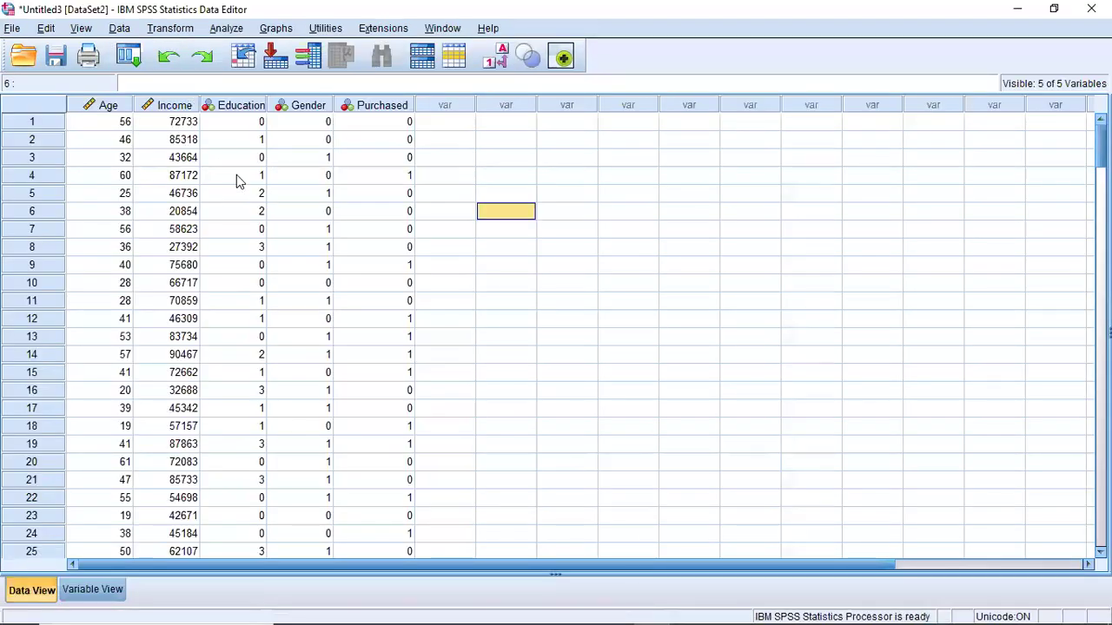
{"action": "scroll", "coordinate": [196, 130], "scroll_direction": "down", "scroll_amount": 2}
{"action": "scroll", "coordinate": [186, 161], "scroll_direction": "up", "scroll_amount": 2}
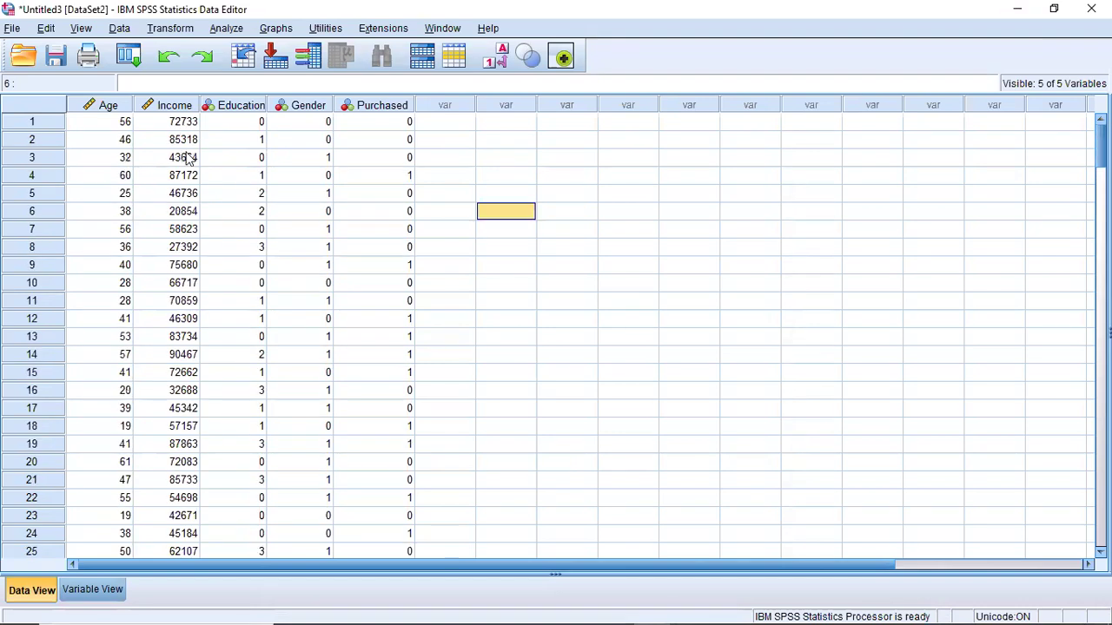
{"action": "scroll", "coordinate": [187, 159], "scroll_direction": "down", "scroll_amount": 3}
{"action": "scroll", "coordinate": [189, 156], "scroll_direction": "up", "scroll_amount": 3}
Set up an Independent-Samples T Test with Income as the test variable and Gender as the grouping variable.
{"action": "key", "text": "alt+a"}
{"action": "key", "text": "Down"}
{"action": "key", "text": "Down"}
{"action": "key", "text": "Down"}
{"action": "key", "text": "Down"}
{"action": "key", "text": "Down"}
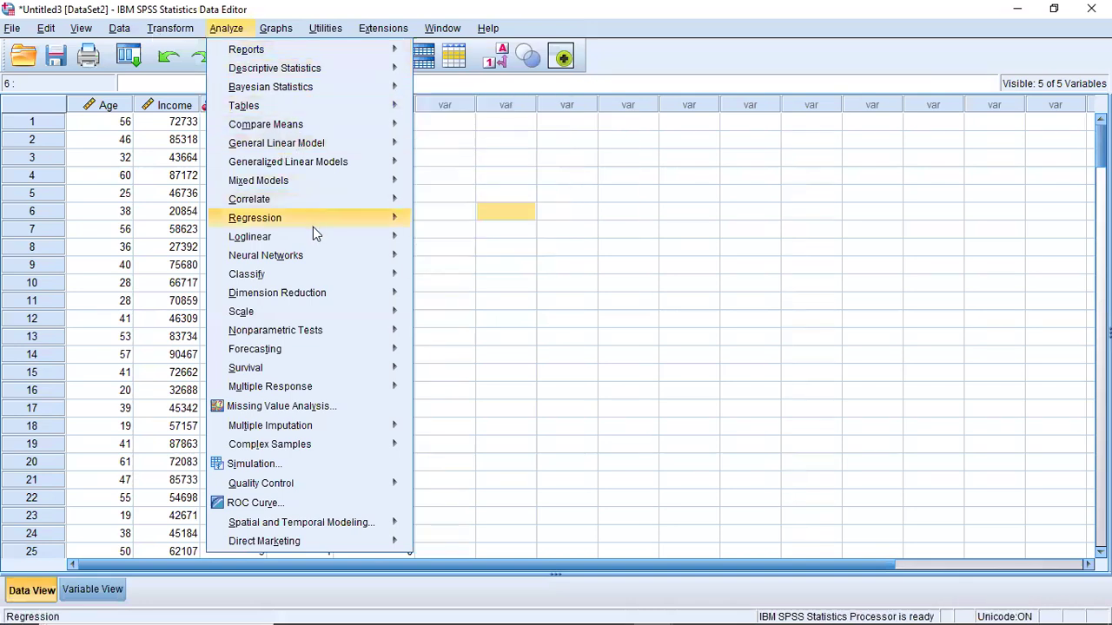
{"action": "key", "text": "Up"}
{"action": "key", "text": "Up"}
{"action": "key", "text": "Up"}
{"action": "key", "text": "Up"}
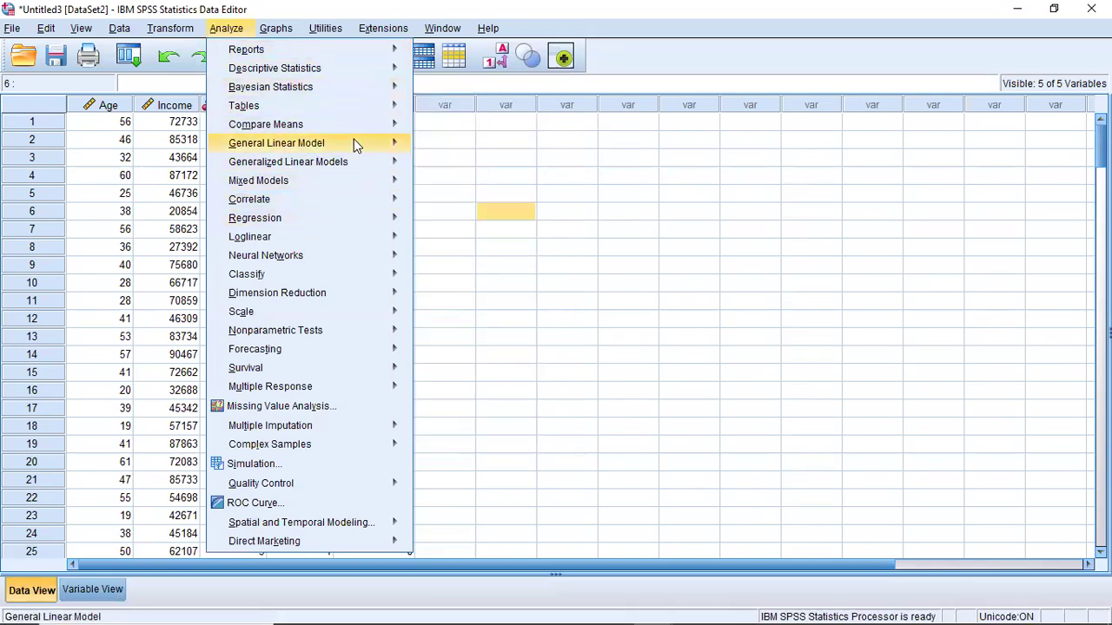
{"action": "key", "text": "Up"}
{"action": "left_click", "coordinate": [438, 169]}
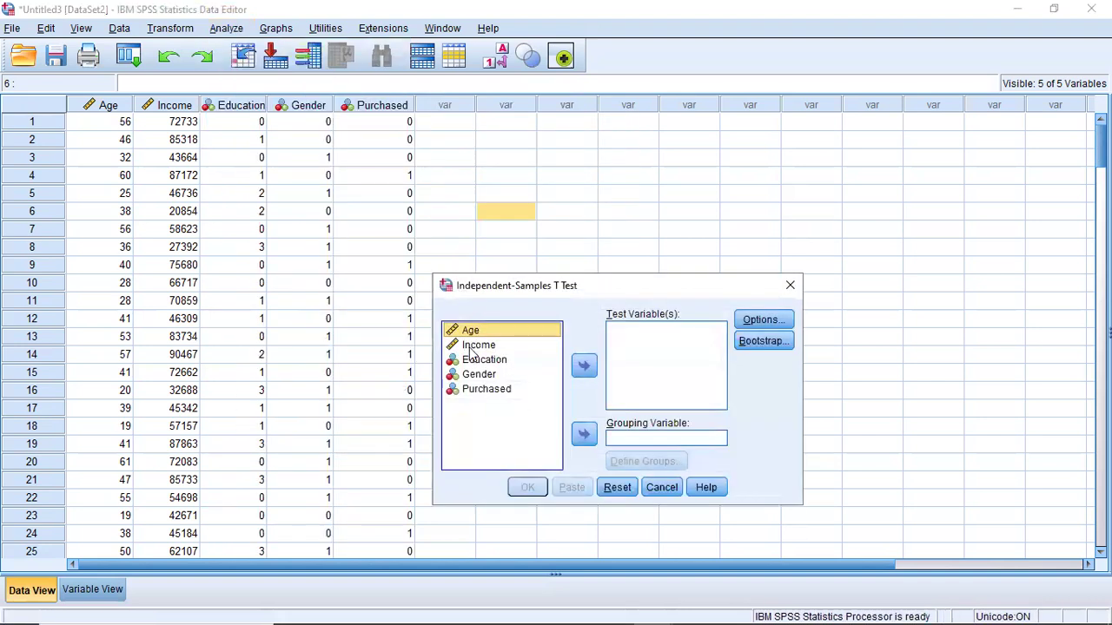
{"action": "left_click", "coordinate": [479, 345]}
{"action": "left_click", "coordinate": [582, 366]}
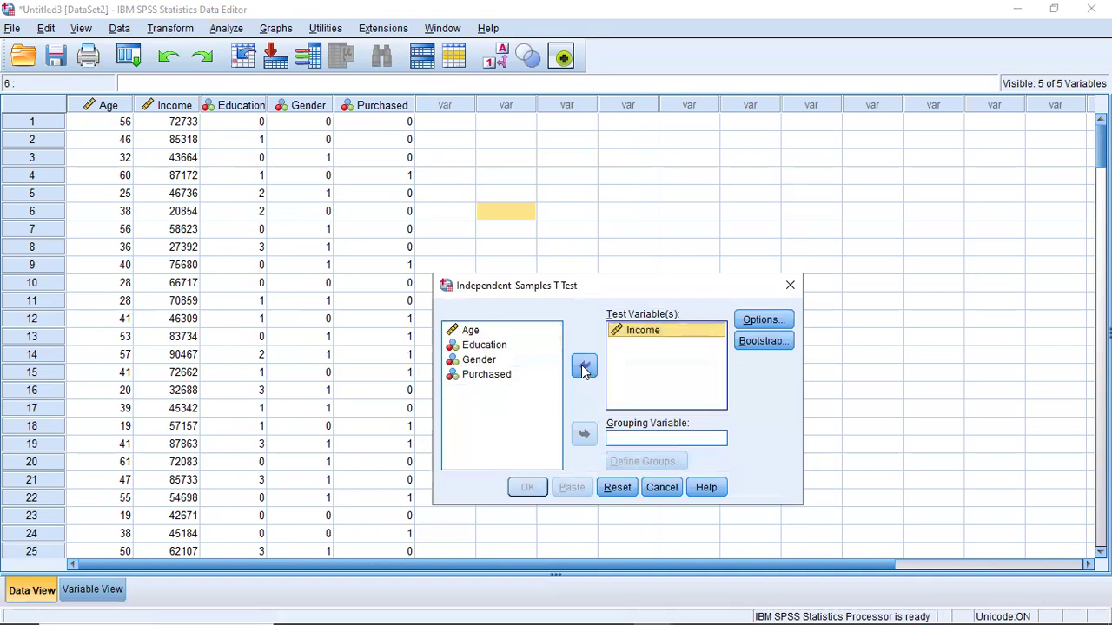
{"action": "left_click", "coordinate": [478, 359]}
{"action": "left_click", "coordinate": [583, 436]}
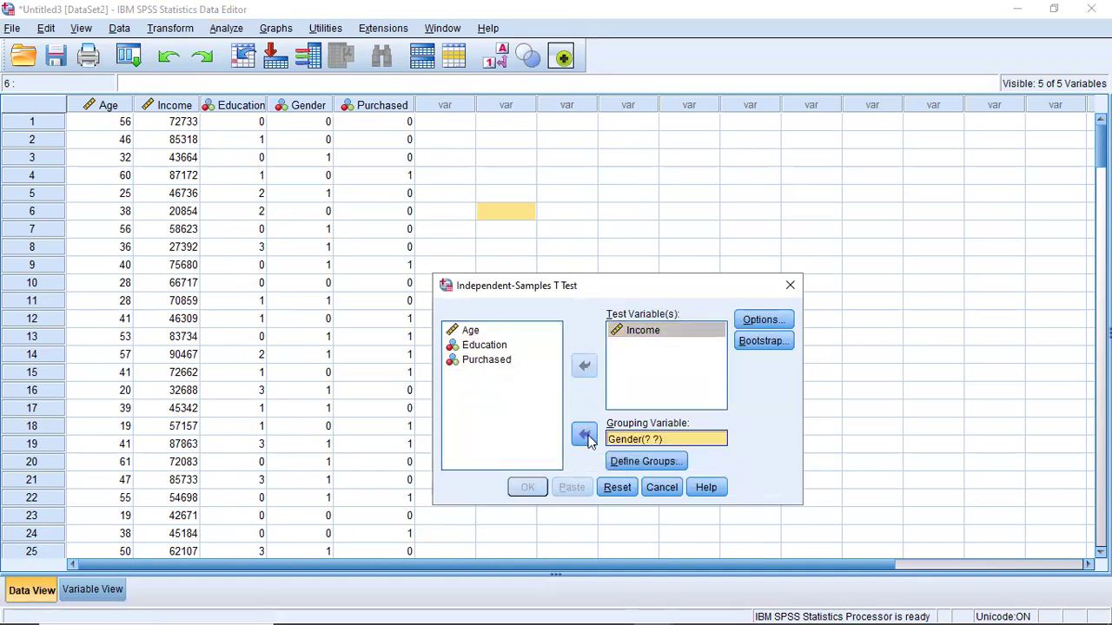
Define the Gender groups by the specified values 0 and 1 and run the independent-samples test.
{"action": "left_click", "coordinate": [647, 461]}
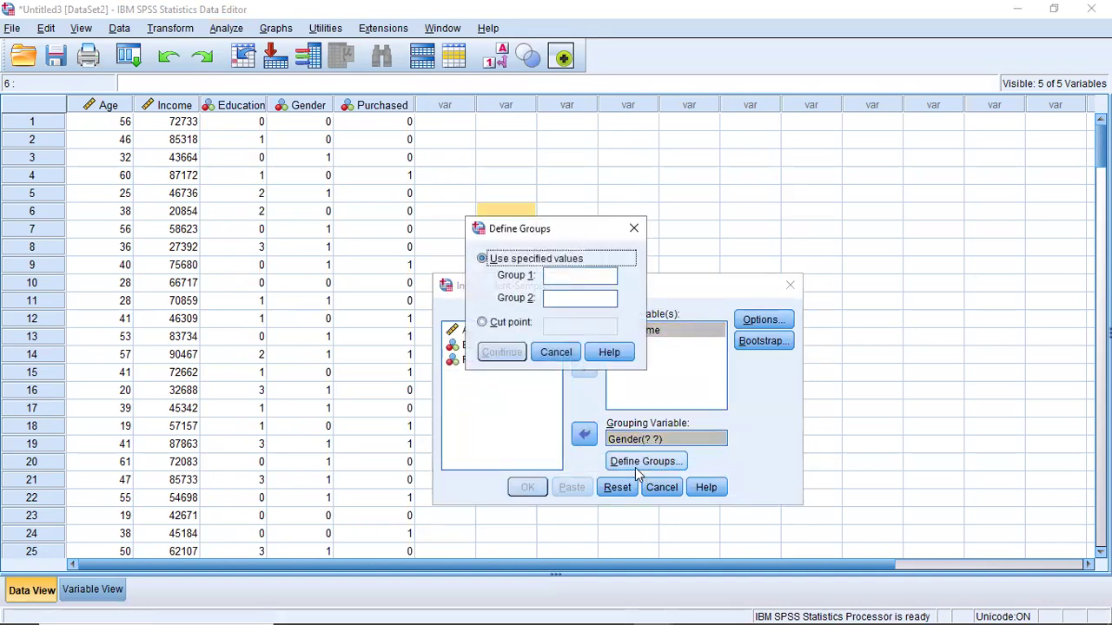
{"action": "left_click", "coordinate": [570, 276]}
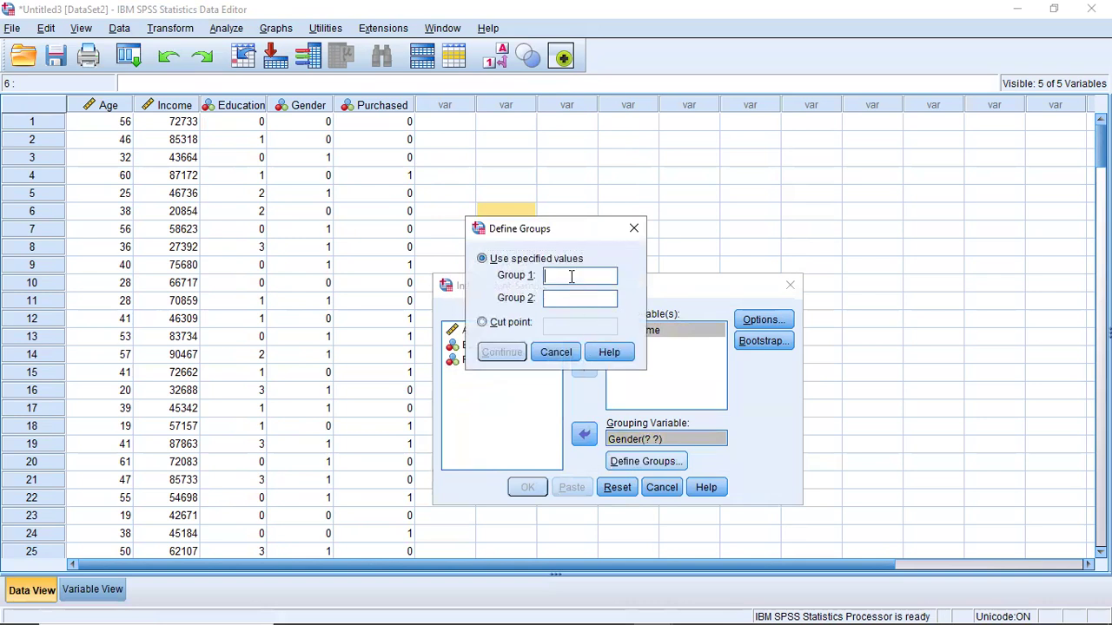
{"action": "type", "text": "0"}
{"action": "type", "text": "1"}
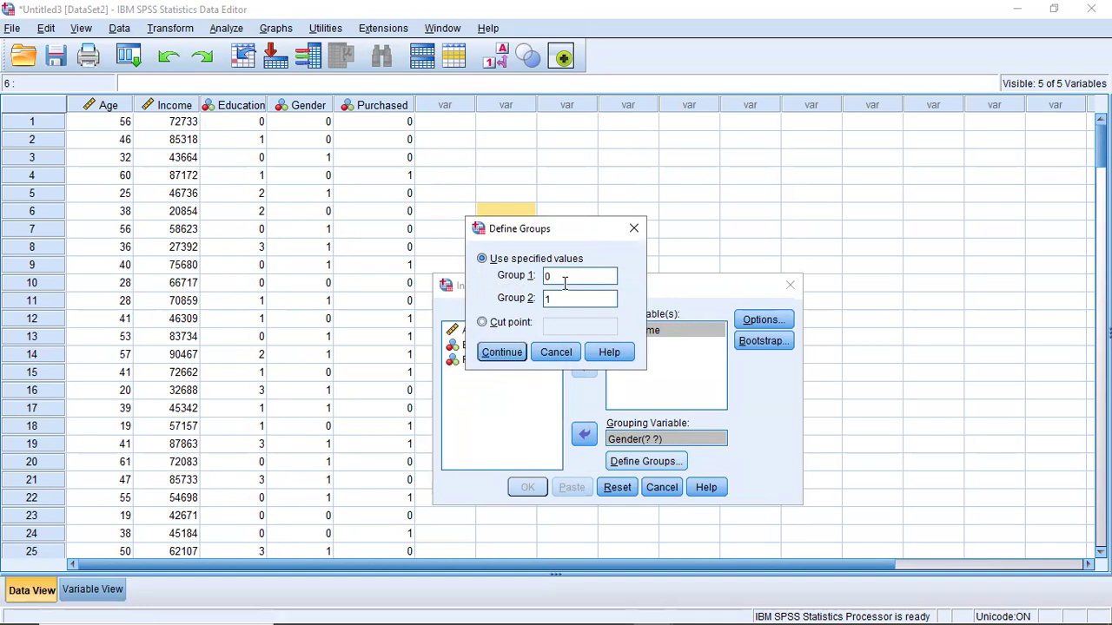
{"action": "left_click", "coordinate": [511, 354]}
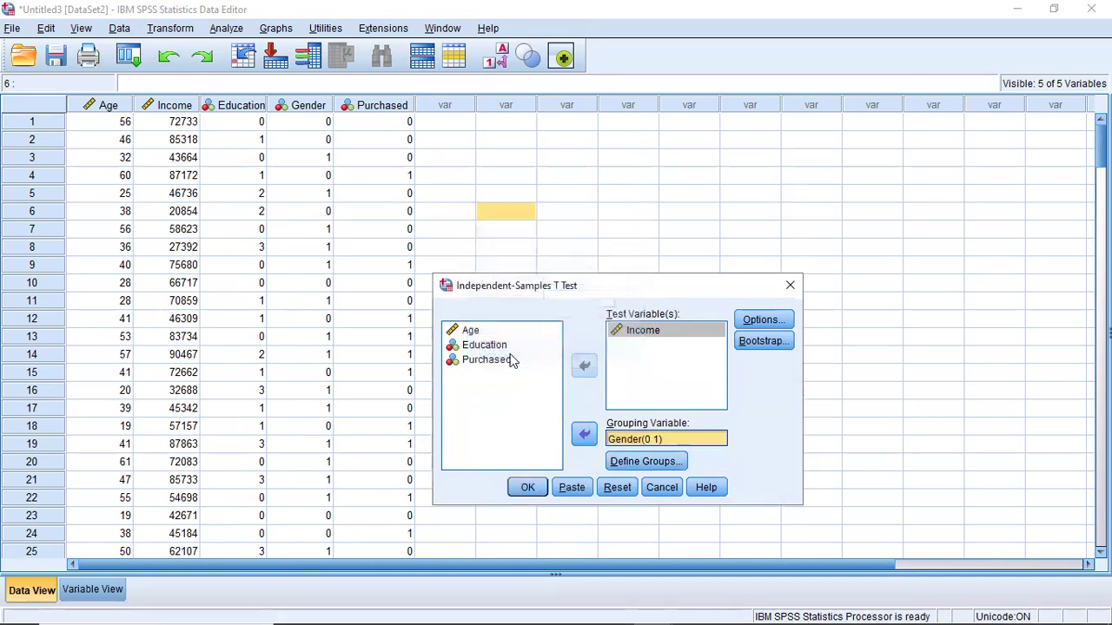
{"action": "left_click", "coordinate": [528, 487]}
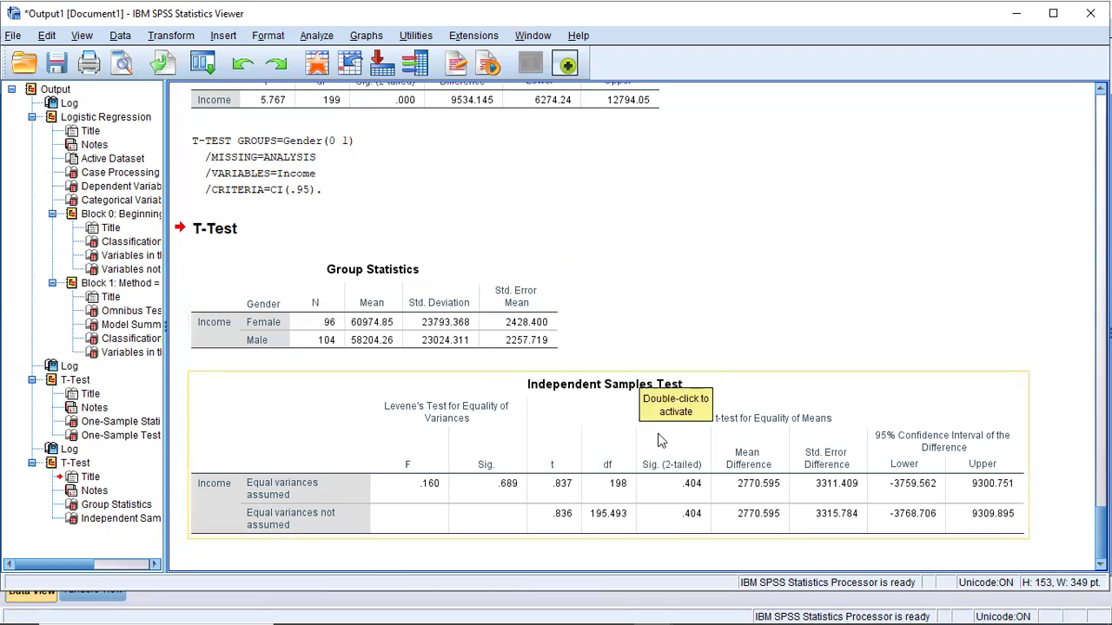
Define two variables named Before and After in the empty Untitled4 [DataSet3] data set.
{"action": "mouse_move", "coordinate": [646, 615]}
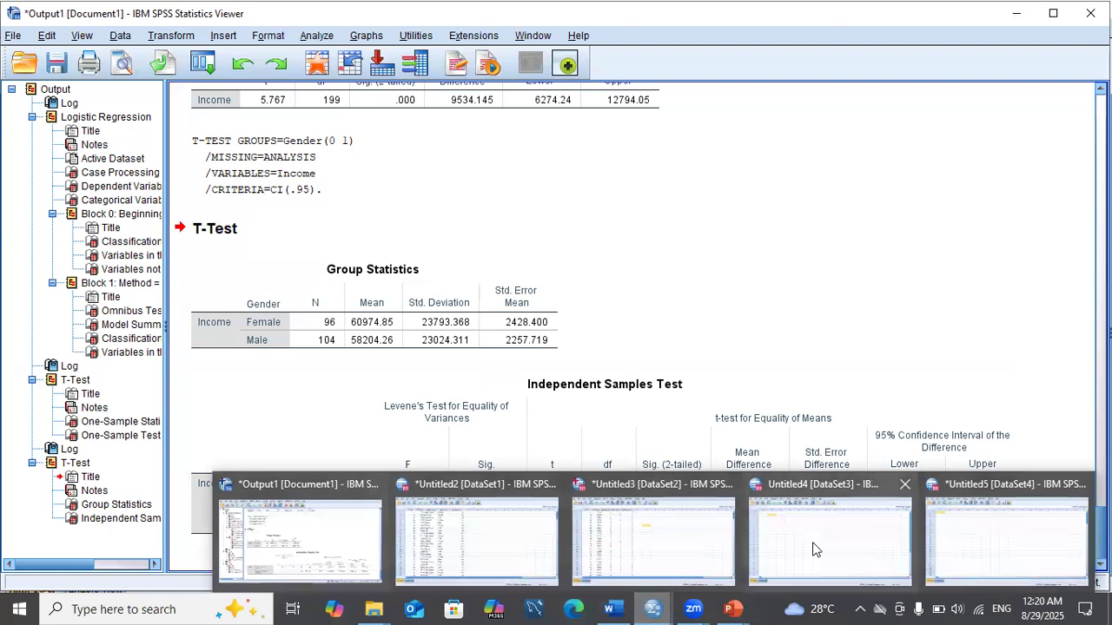
{"action": "left_click", "coordinate": [805, 546]}
{"action": "left_click", "coordinate": [121, 123]}
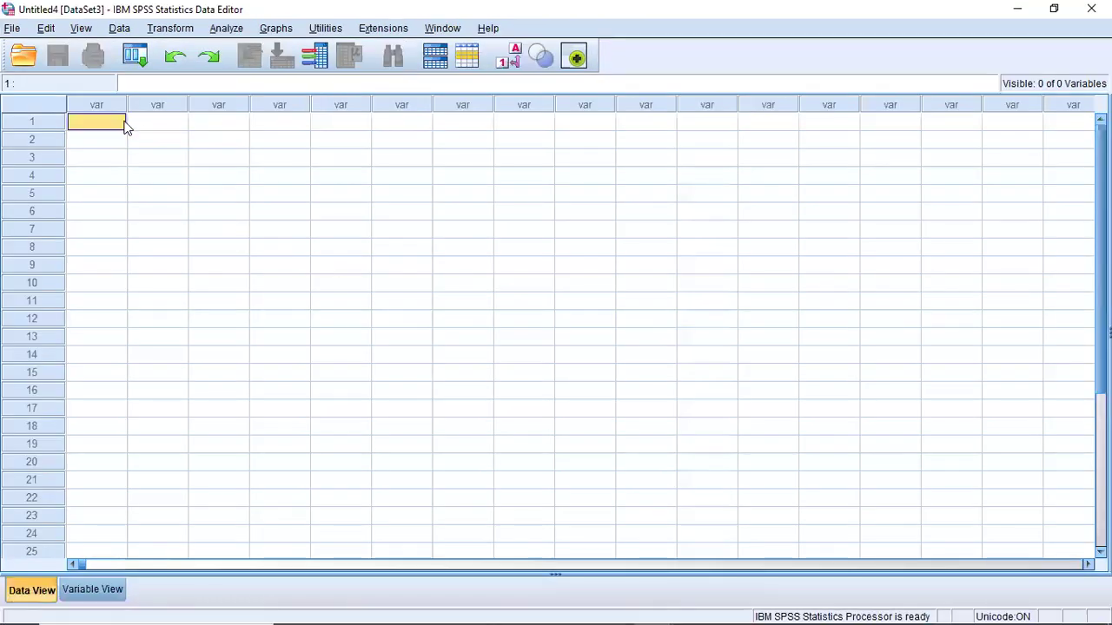
{"action": "left_click", "coordinate": [93, 590]}
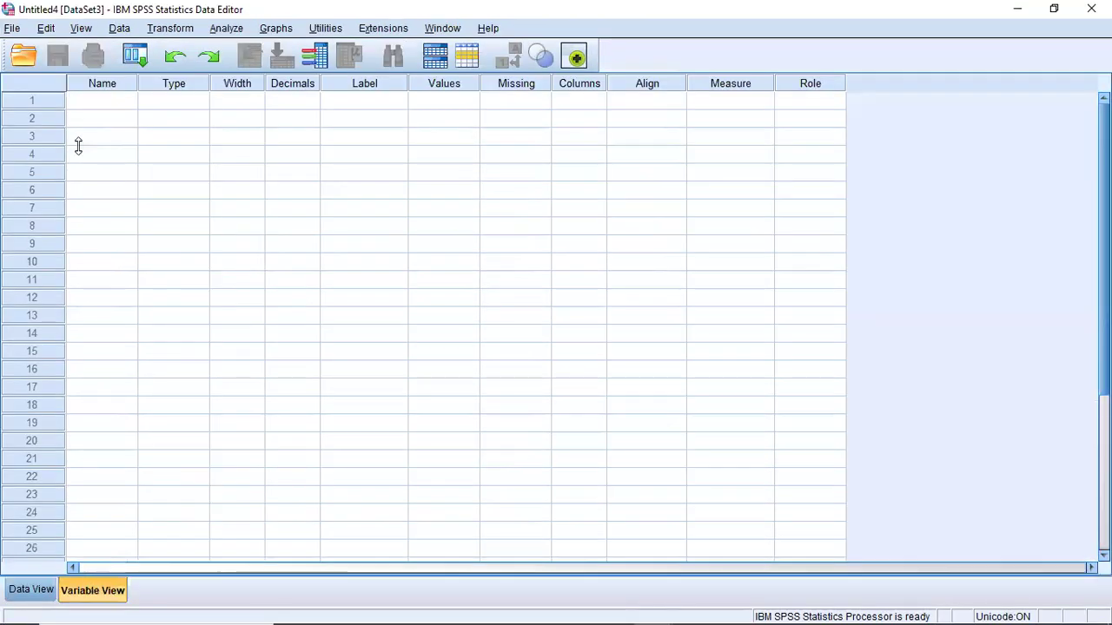
{"action": "left_click", "coordinate": [87, 100]}
{"action": "left_click", "coordinate": [87, 100]}
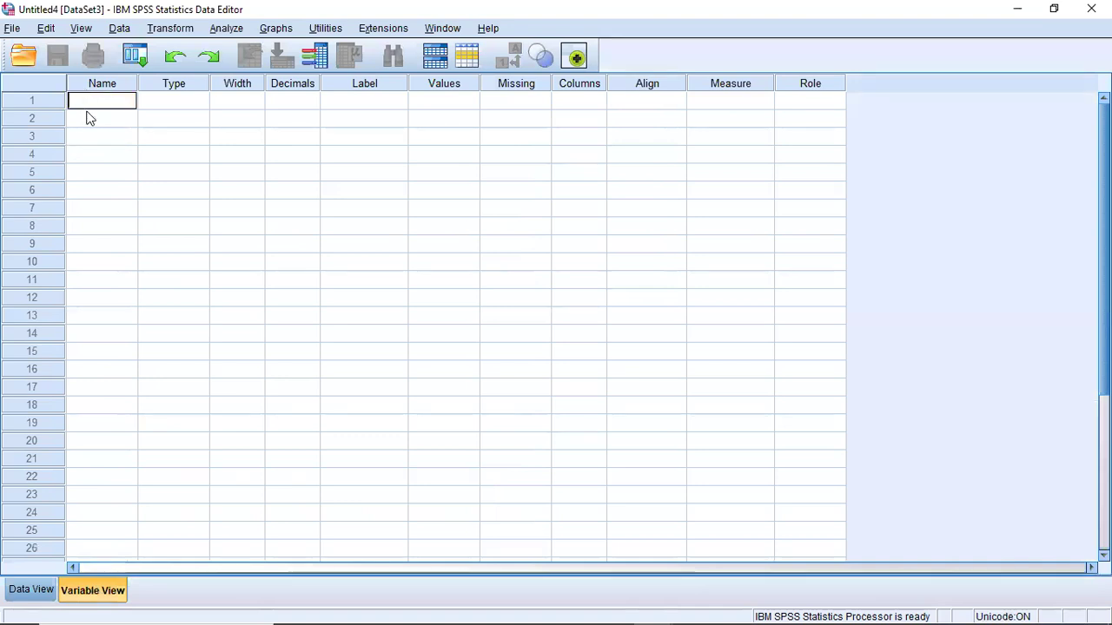
{"action": "type", "text": "Before"}
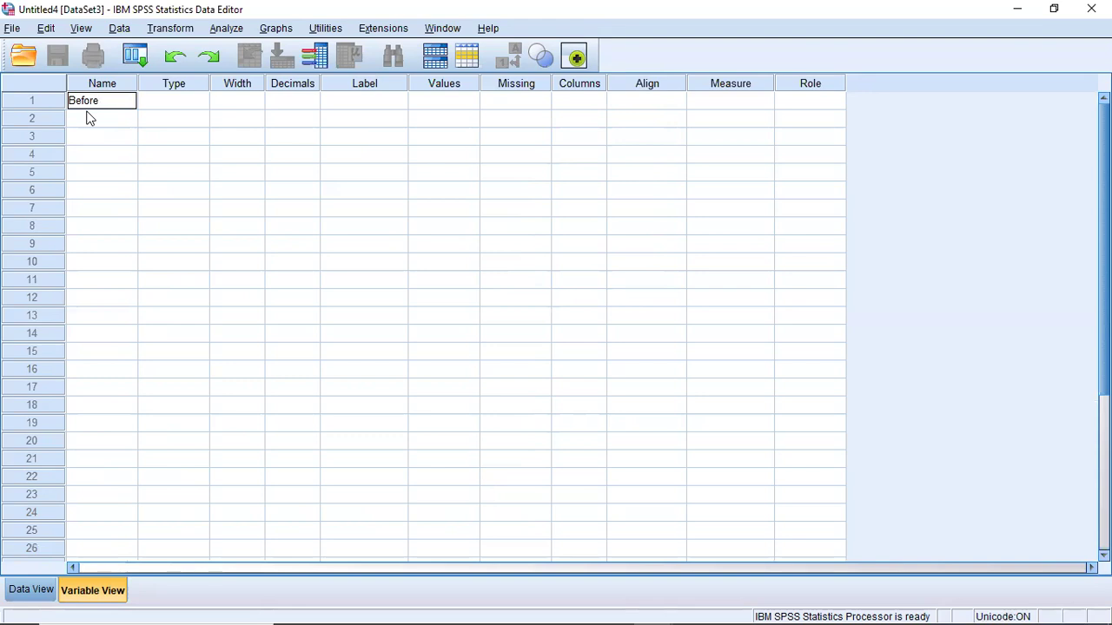
{"action": "key", "text": "Tab"}
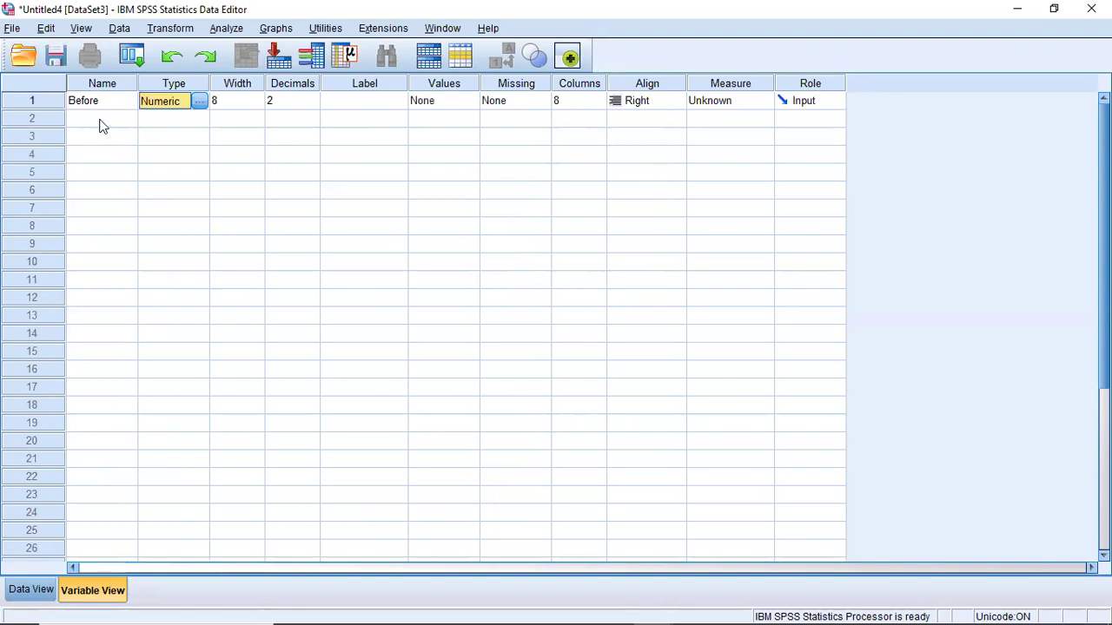
{"action": "left_click", "coordinate": [102, 120]}
{"action": "type", "text": "After"}
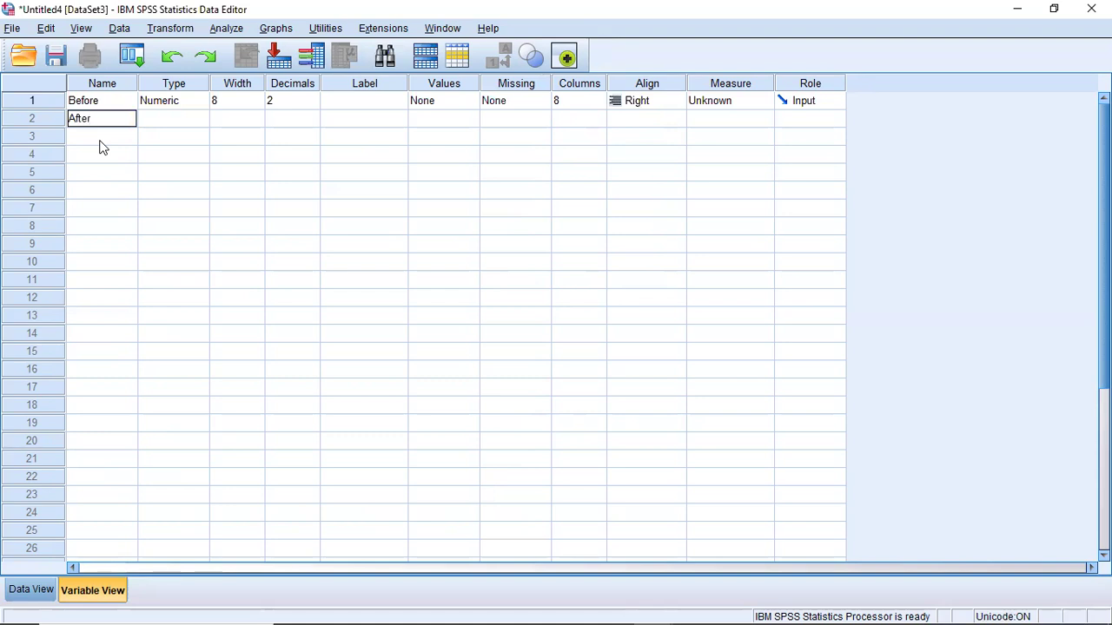
{"action": "left_click", "coordinate": [106, 190]}
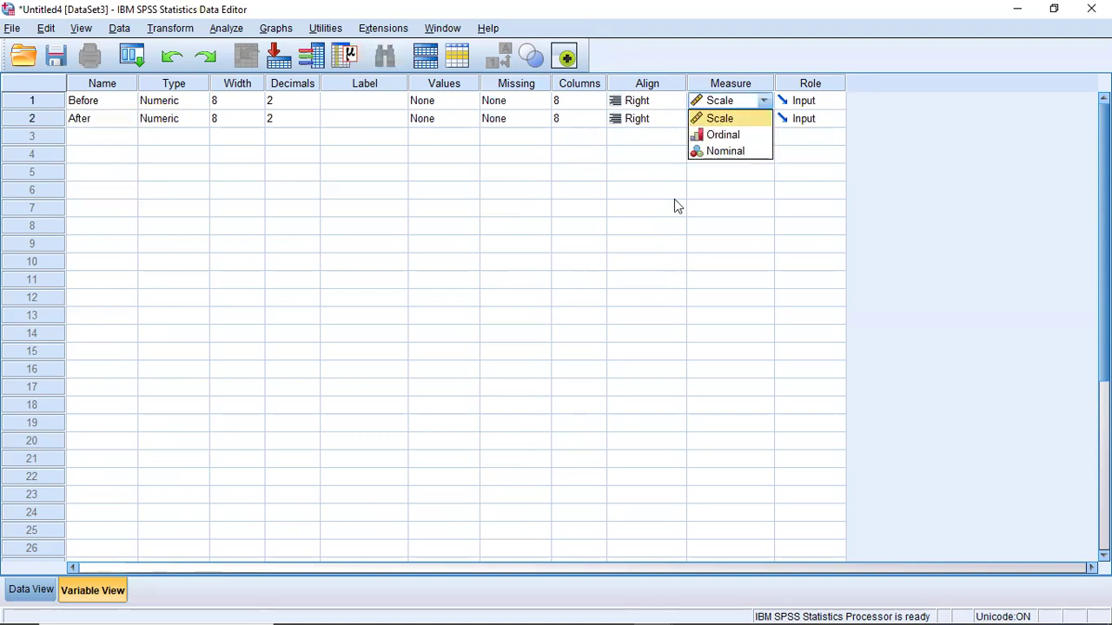
Set the measurement level of the Before and After variables to Scale.
{"action": "left_click", "coordinate": [753, 119]}
{"action": "left_click", "coordinate": [764, 119]}
{"action": "left_click", "coordinate": [773, 149]}
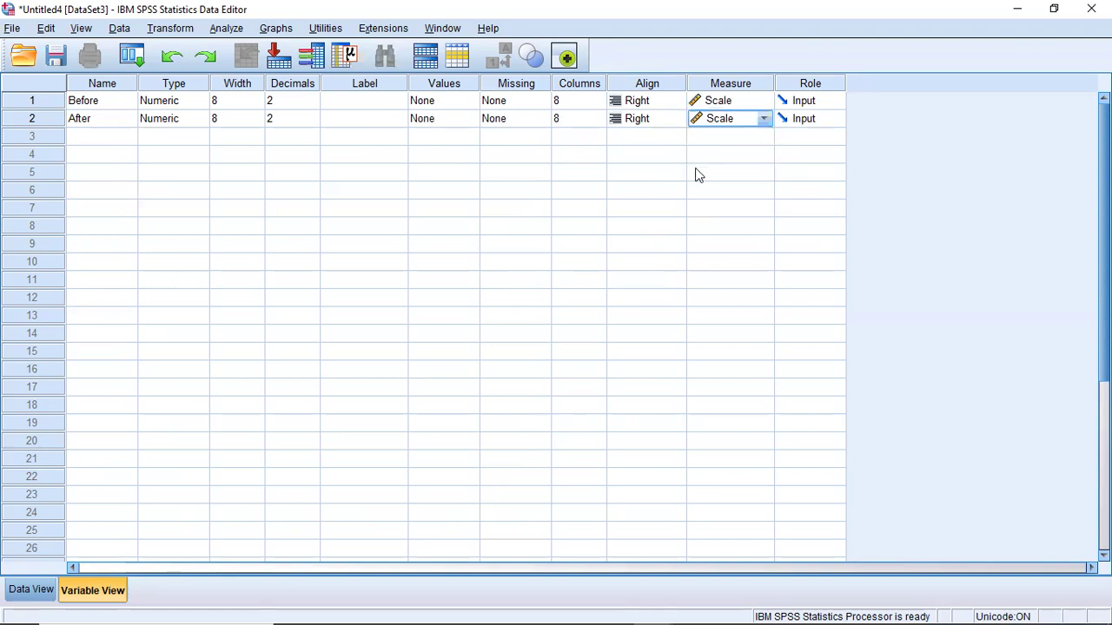
Enter the values 12, 13, 15, 11 and 10 for the Before variable in cases 1 to 5.
{"action": "left_click", "coordinate": [39, 592]}
{"action": "left_click", "coordinate": [111, 128]}
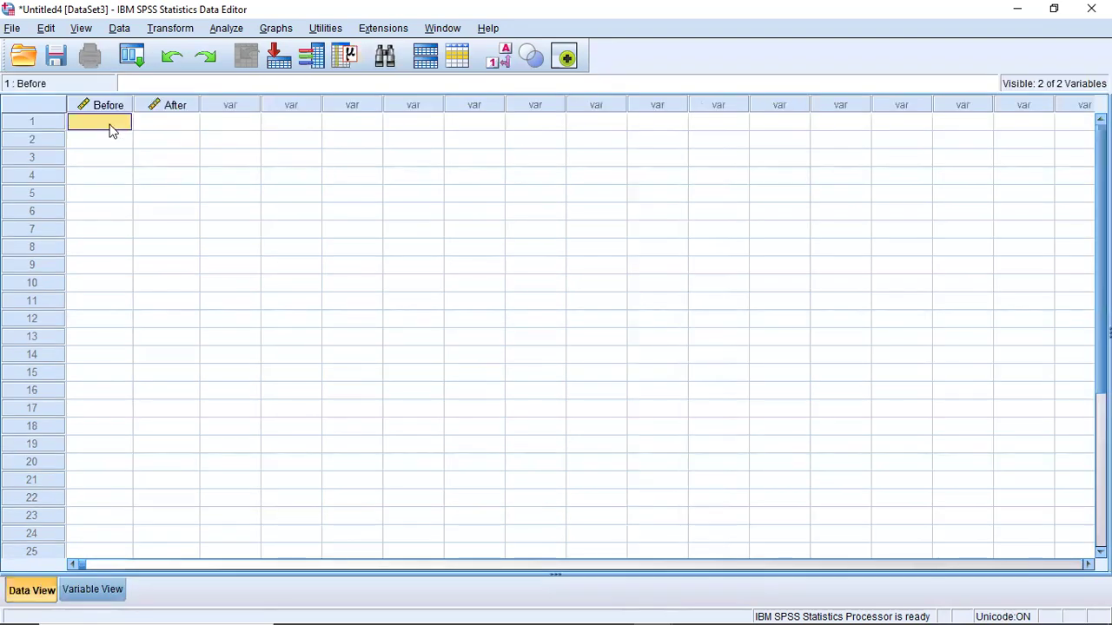
{"action": "type", "text": "12"}
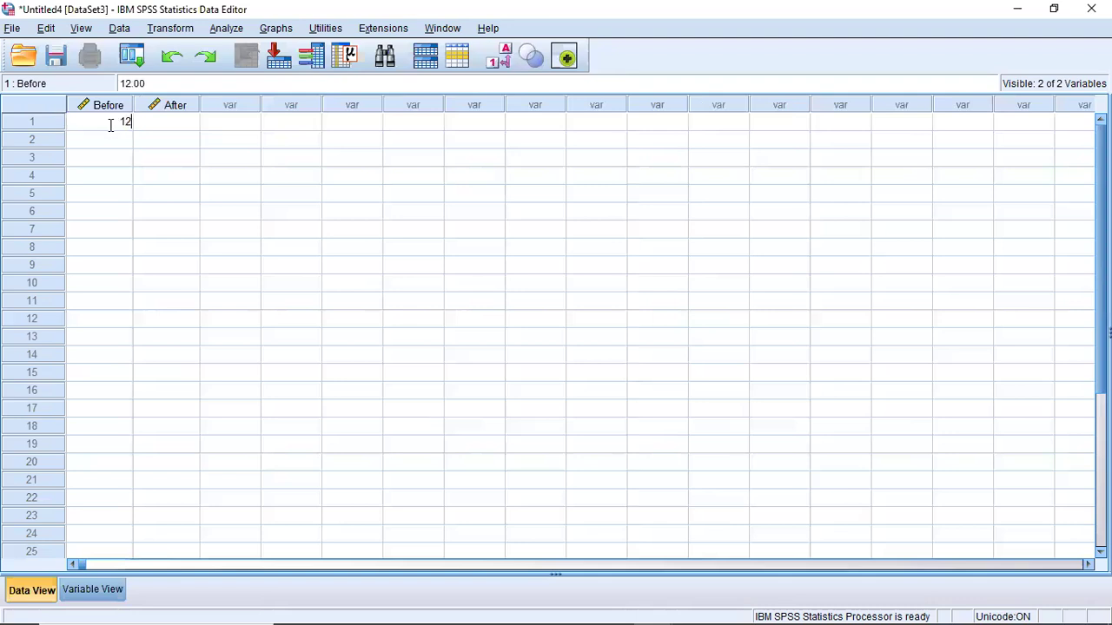
{"action": "key", "text": "Return"}
{"action": "type", "text": "1"}
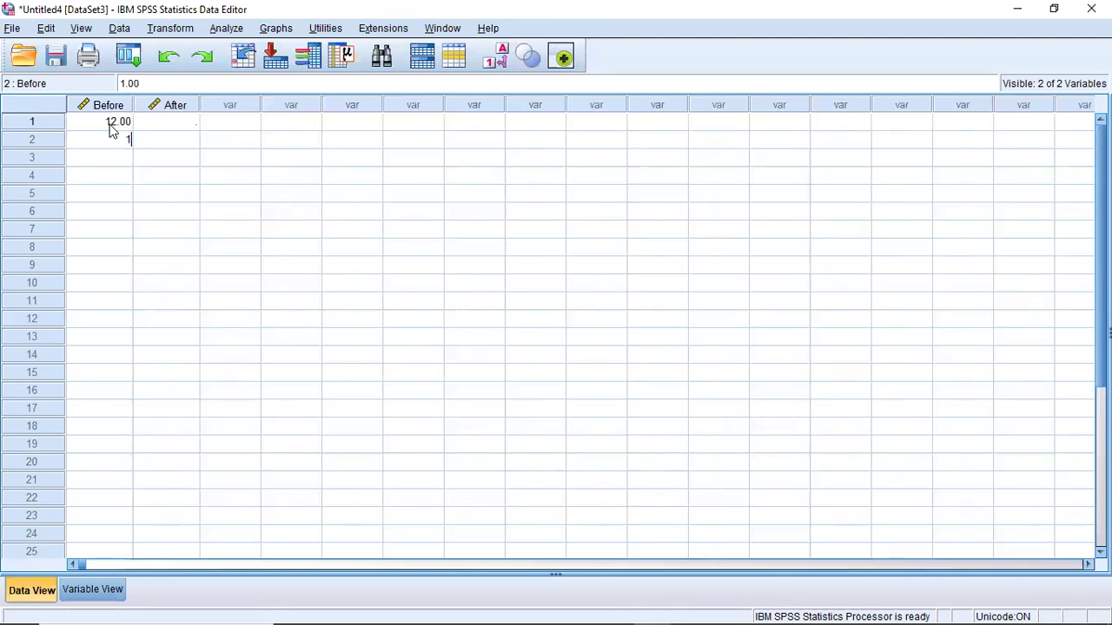
{"action": "type", "text": "3"}
{"action": "key", "text": "Return"}
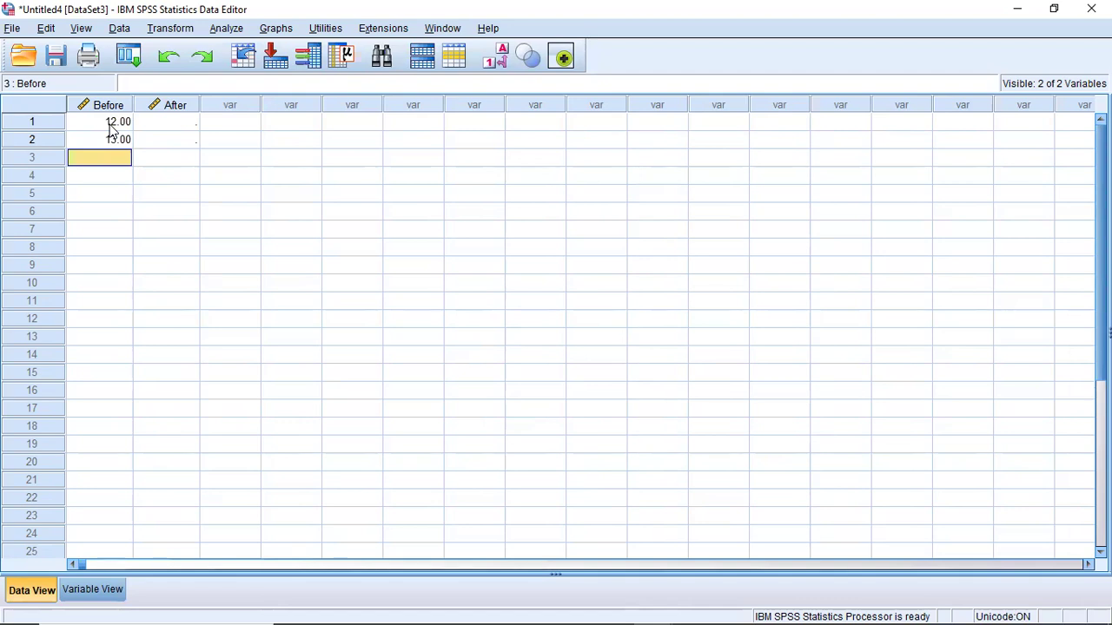
{"action": "type", "text": "15"}
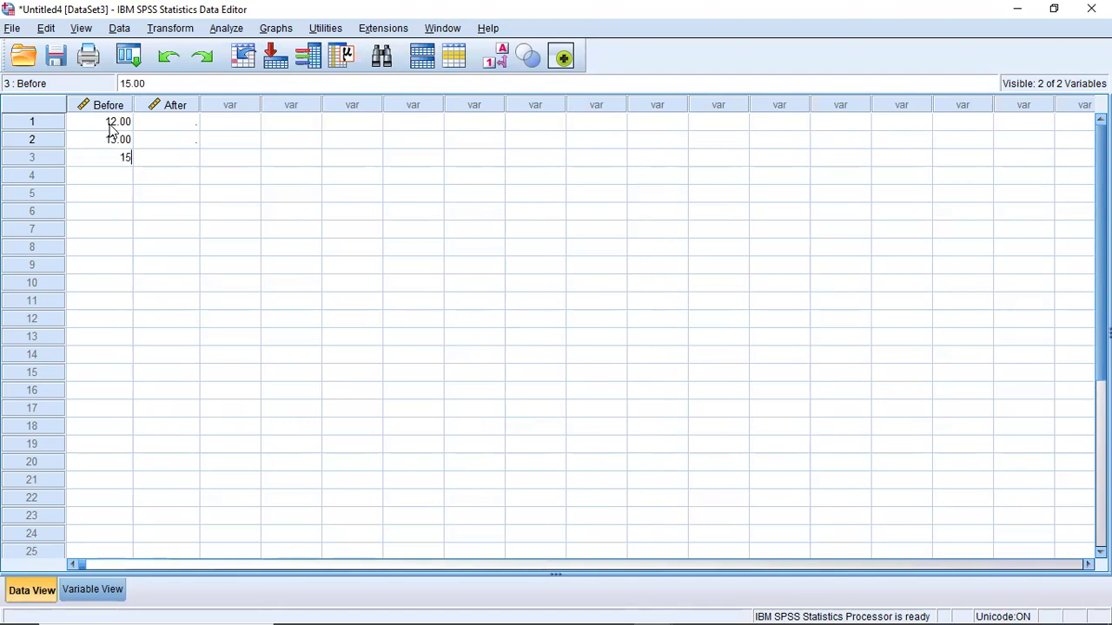
{"action": "key", "text": "Return"}
{"action": "type", "text": "11"}
{"action": "key", "text": "Return"}
{"action": "type", "text": "10"}
{"action": "key", "text": "Return"}
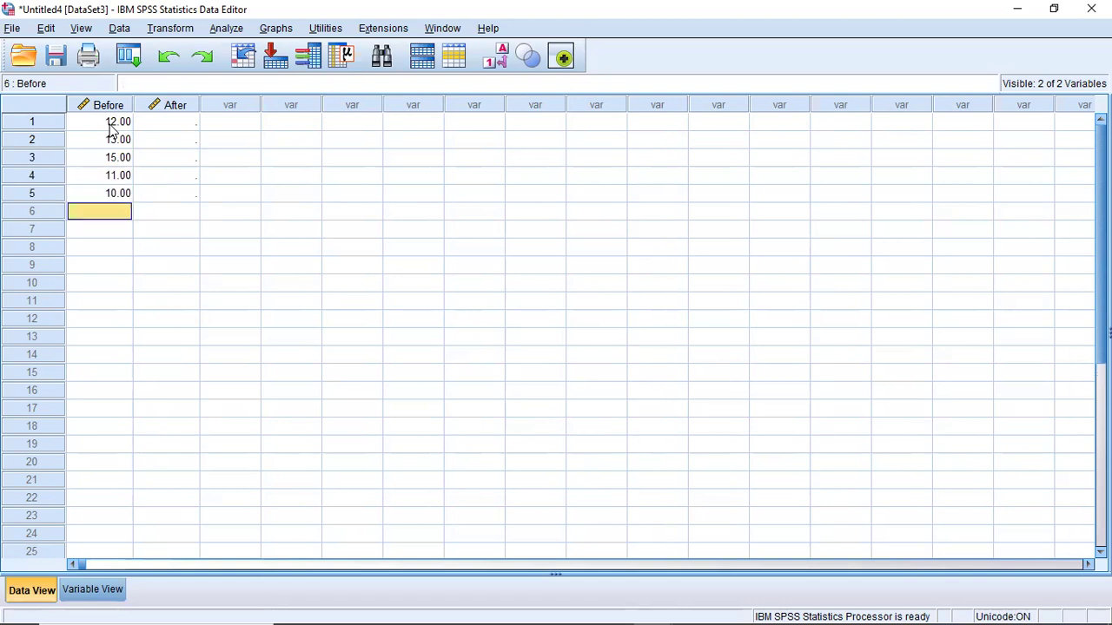
Enter the values 14, 14, 15, 12 and 12 for the After variable in cases 1 to 5.
{"action": "left_click", "coordinate": [176, 120]}
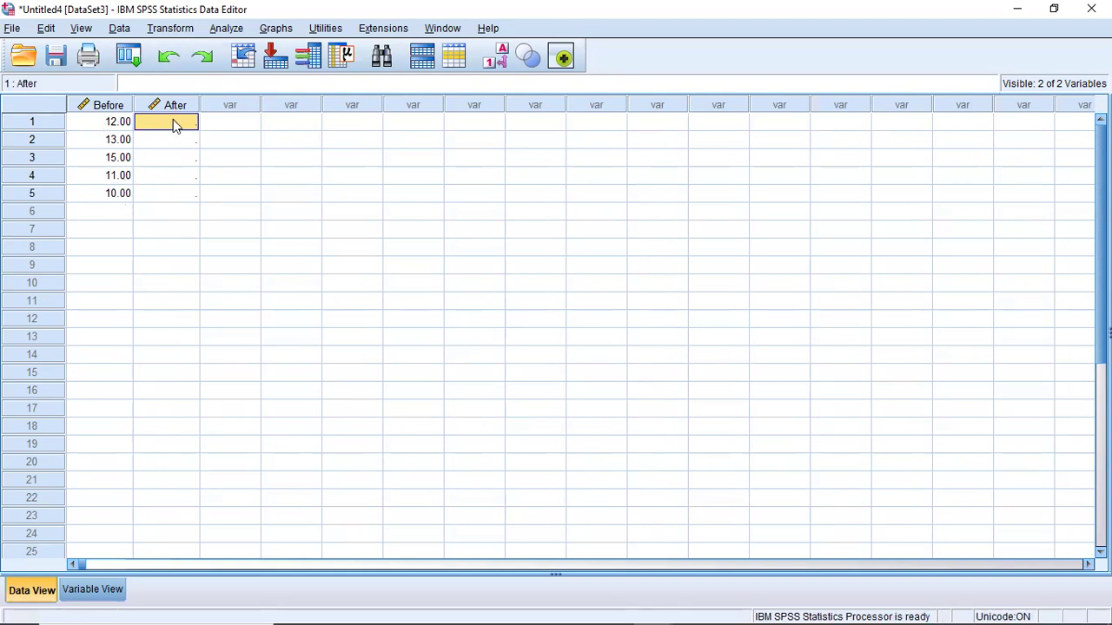
{"action": "type", "text": "14"}
{"action": "key", "text": "Return"}
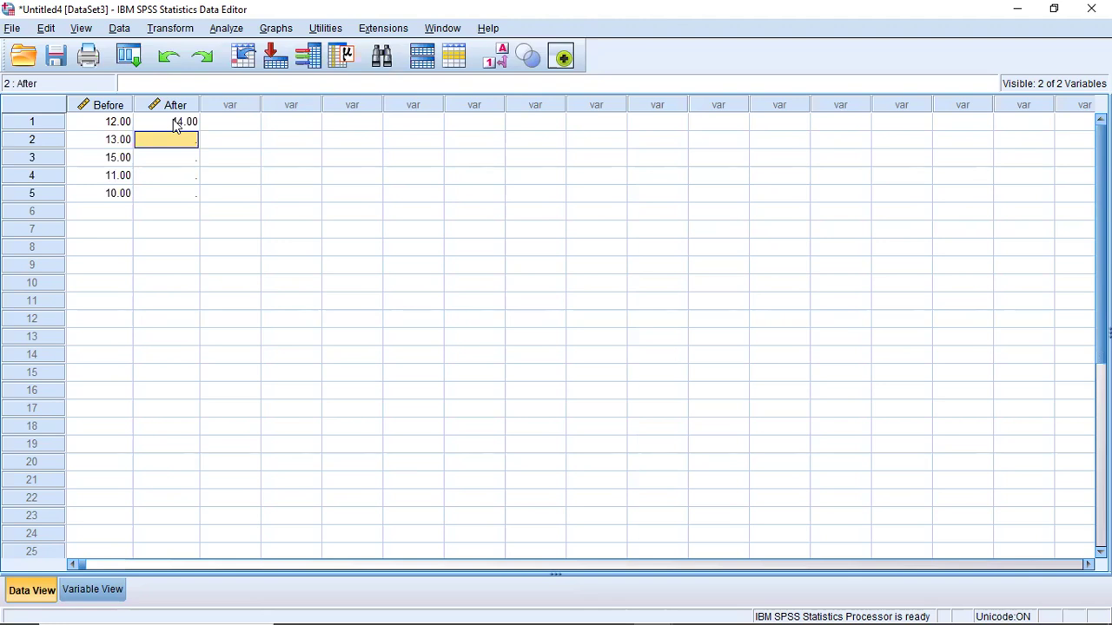
{"action": "type", "text": "13"}
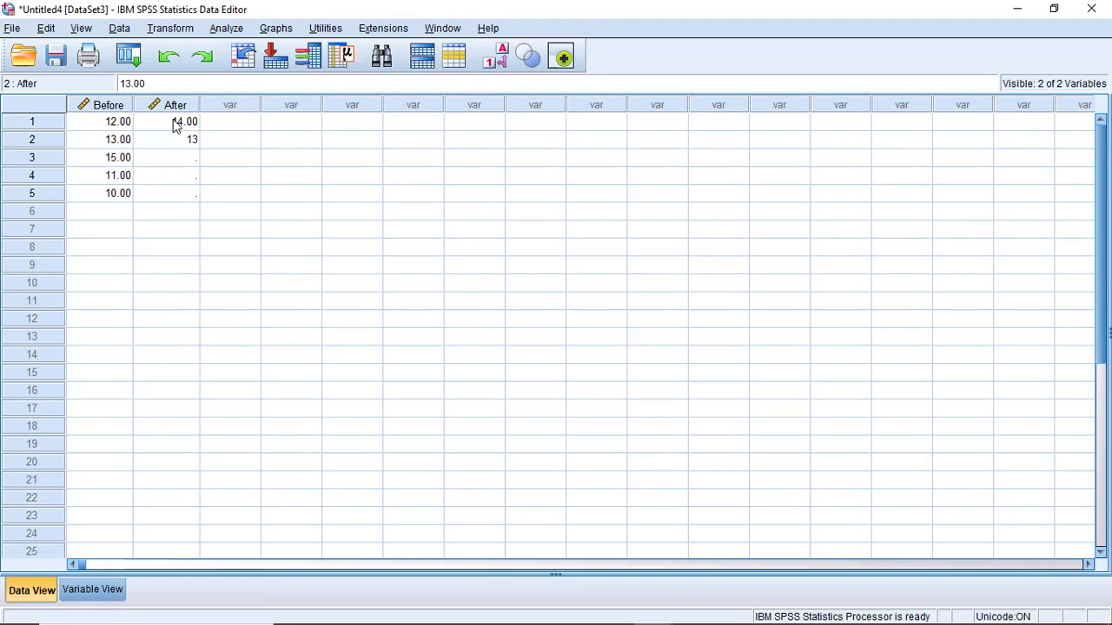
{"action": "key", "text": "BackSpace"}
{"action": "type", "text": "4"}
{"action": "key", "text": "Return"}
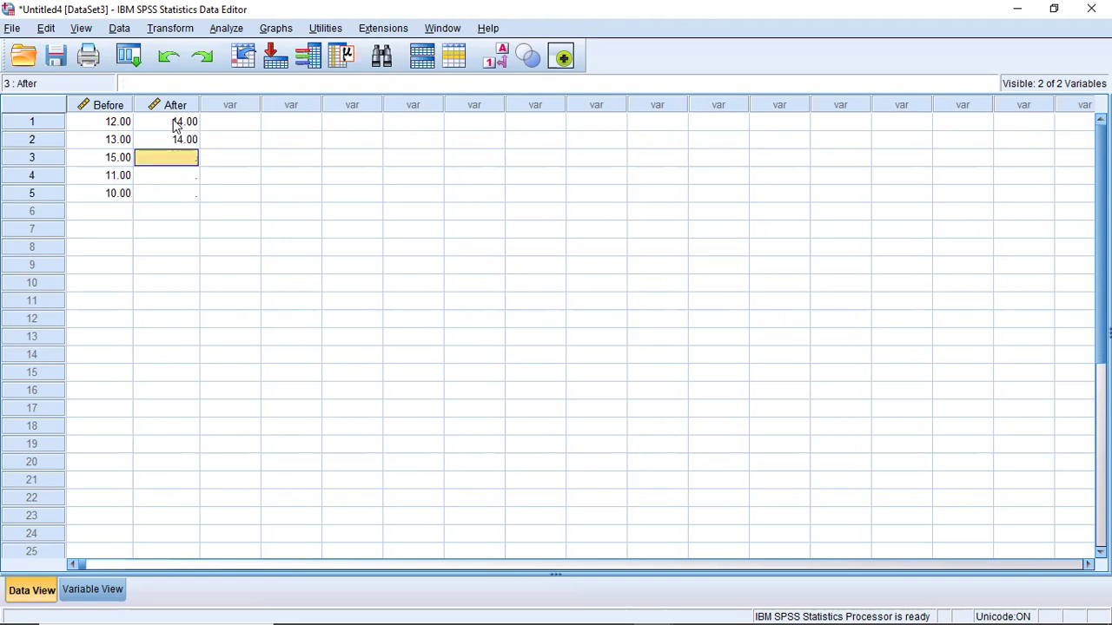
{"action": "type", "text": "15"}
{"action": "key", "text": "Return"}
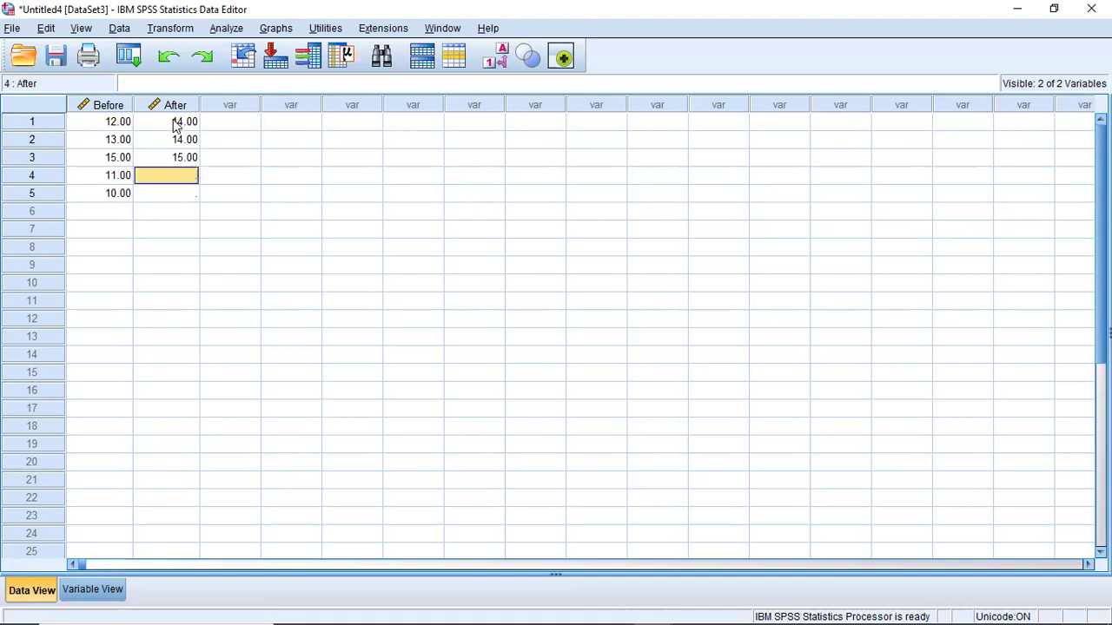
{"action": "type", "text": "12"}
{"action": "key", "text": "Return"}
{"action": "type", "text": "12"}
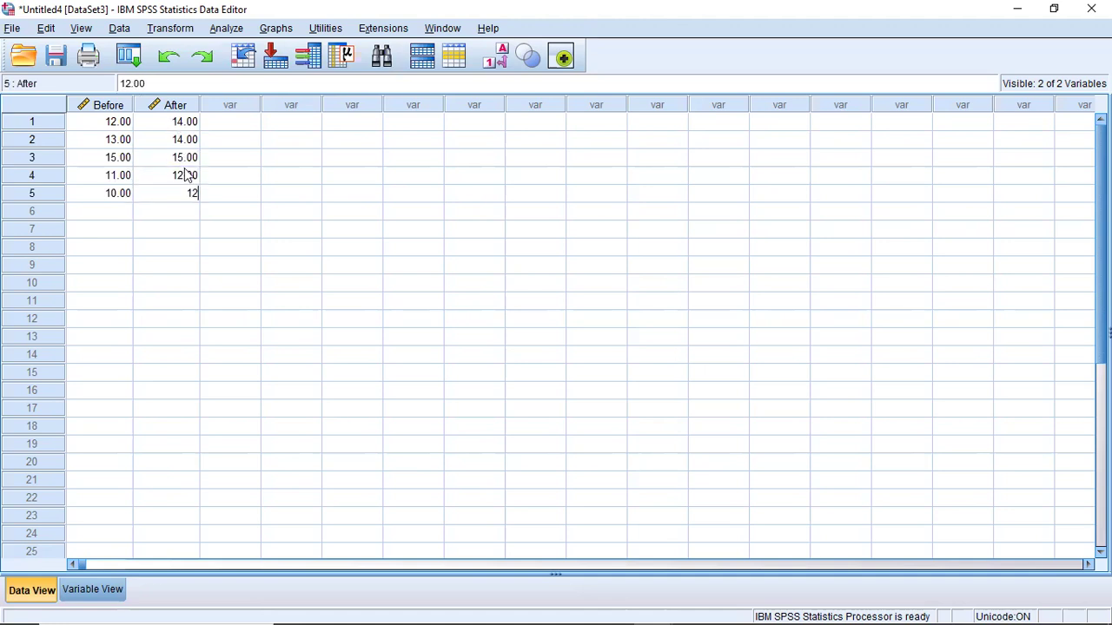
{"action": "left_click", "coordinate": [205, 212]}
{"action": "left_click", "coordinate": [189, 196]}
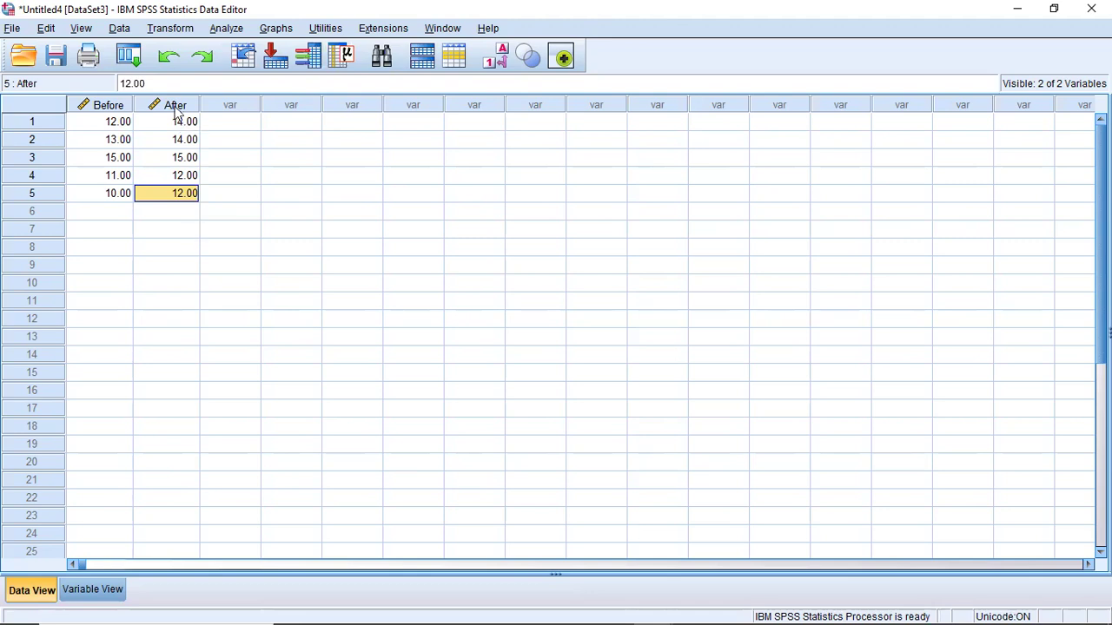
Run a Paired-Samples T Test with Before as Variable1 and After as Variable2 of pair 1.
{"action": "key", "text": "alt+a"}
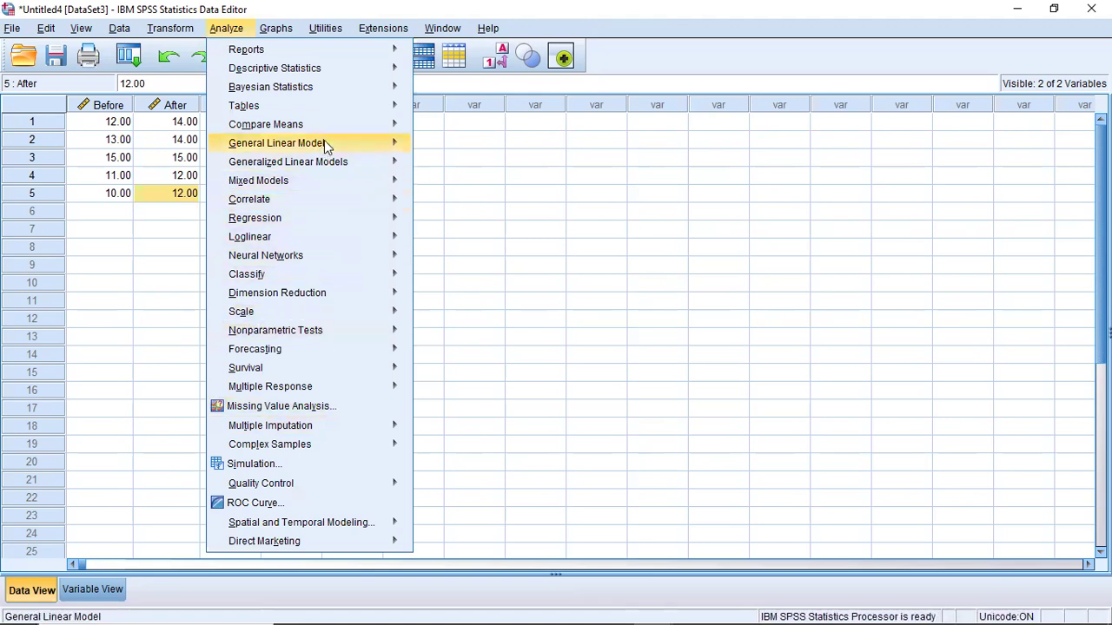
{"action": "mouse_move", "coordinate": [390, 143]}
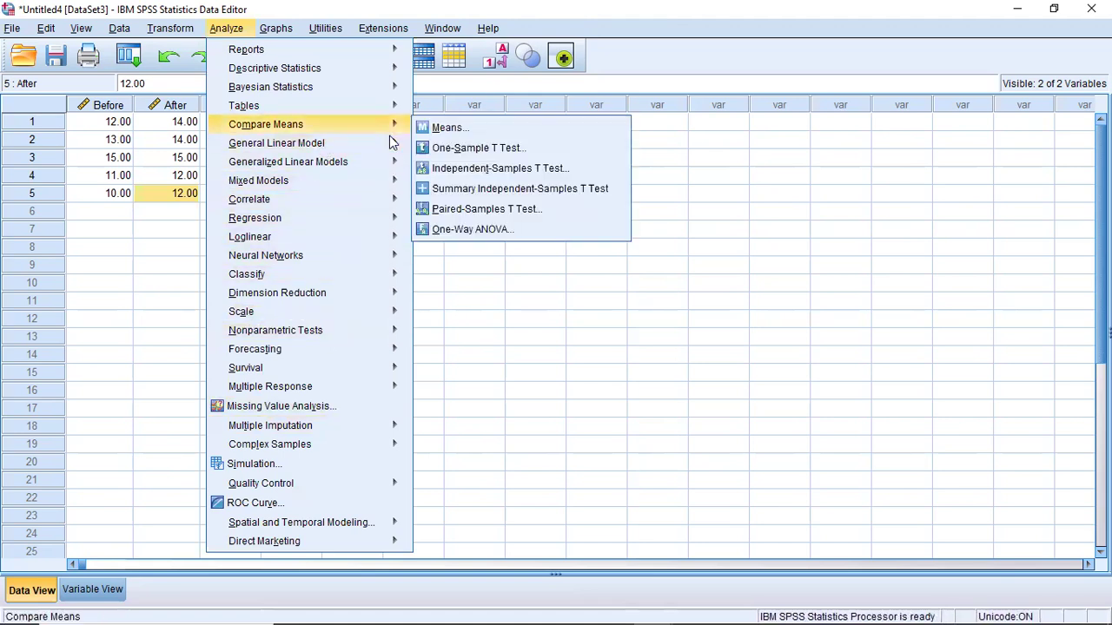
{"action": "left_click", "coordinate": [463, 209]}
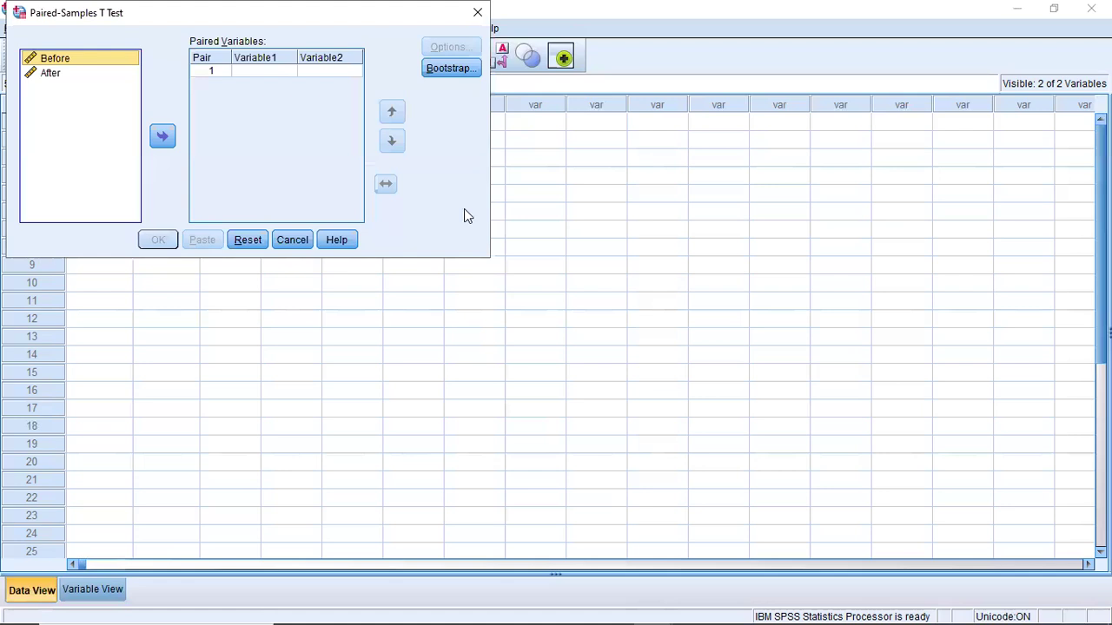
{"action": "left_click", "coordinate": [163, 136]}
{"action": "left_click", "coordinate": [54, 74]}
{"action": "left_click", "coordinate": [163, 136]}
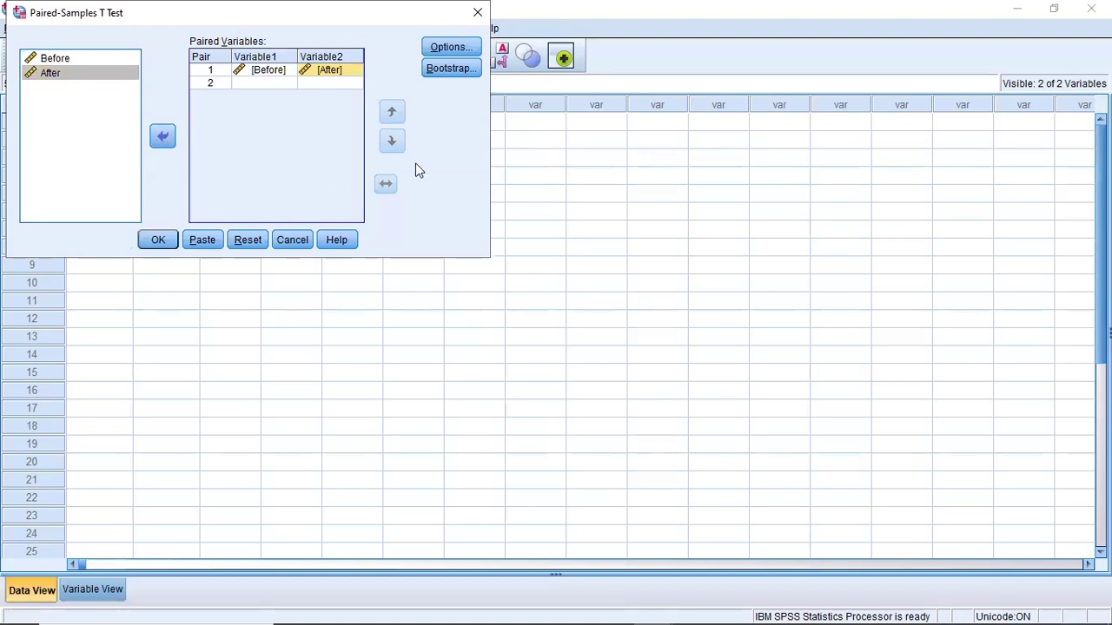
{"action": "left_click_drag", "start_coordinate": [289, 11], "coordinate": [347, 179]}
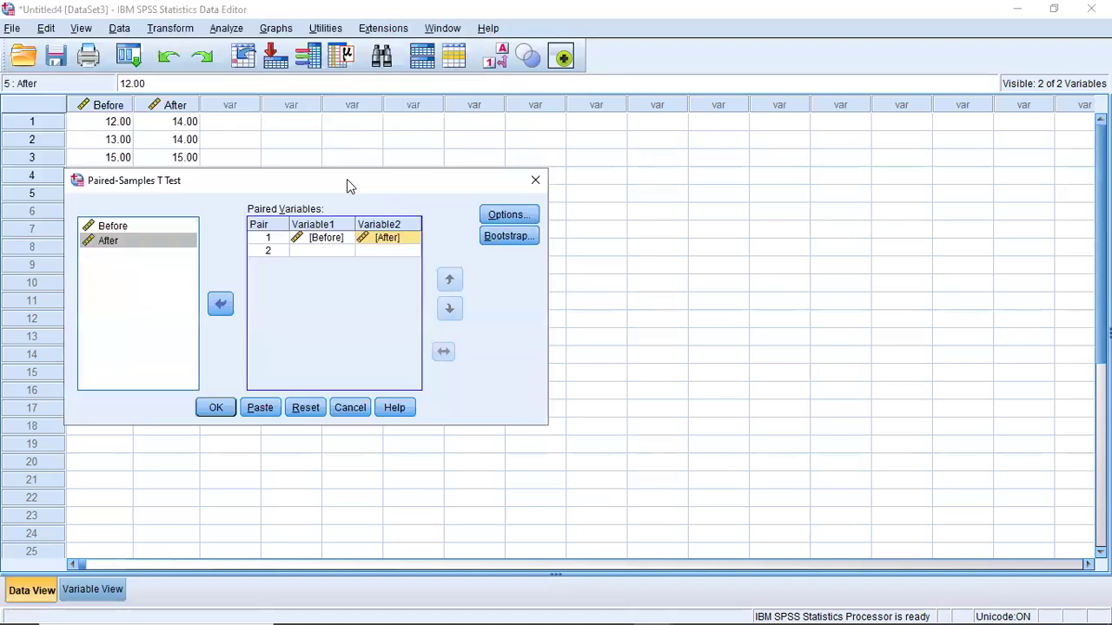
{"action": "left_click", "coordinate": [215, 408]}
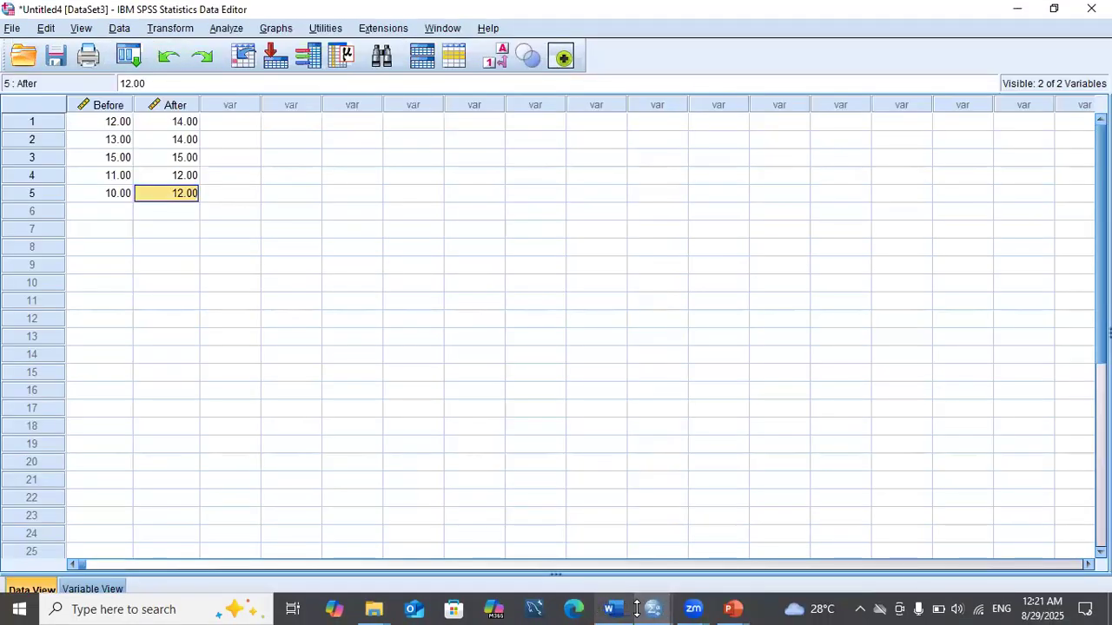
Switch to the Output1 viewer and examine the paired-samples t test tables, including the Paired Samples Test.
{"action": "mouse_move", "coordinate": [653, 608]}
{"action": "left_click", "coordinate": [318, 533]}
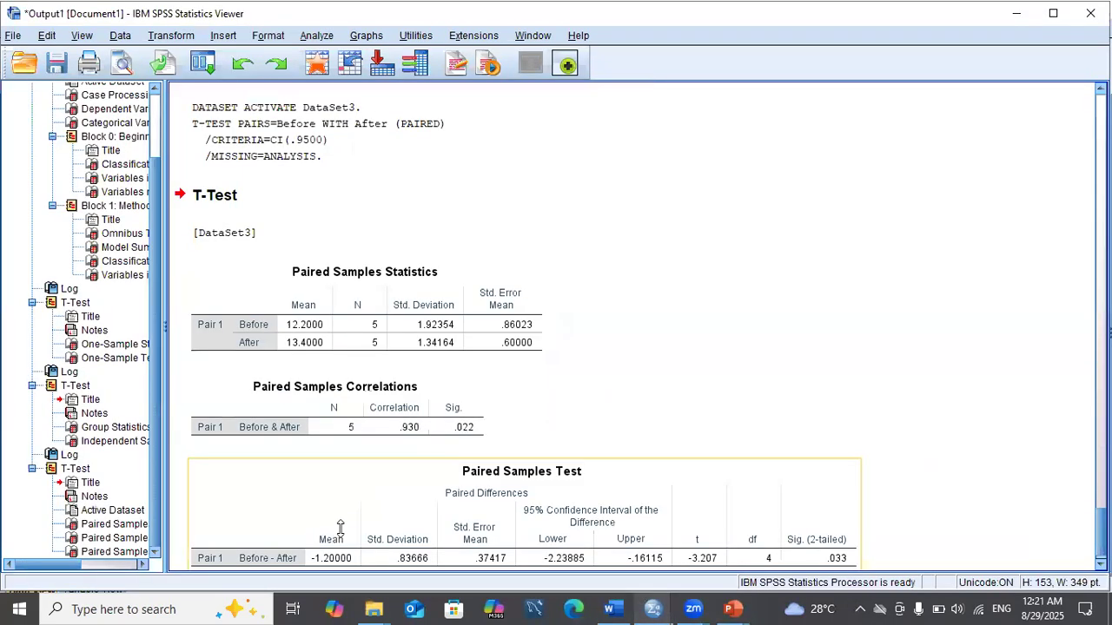
{"action": "left_click", "coordinate": [469, 405]}
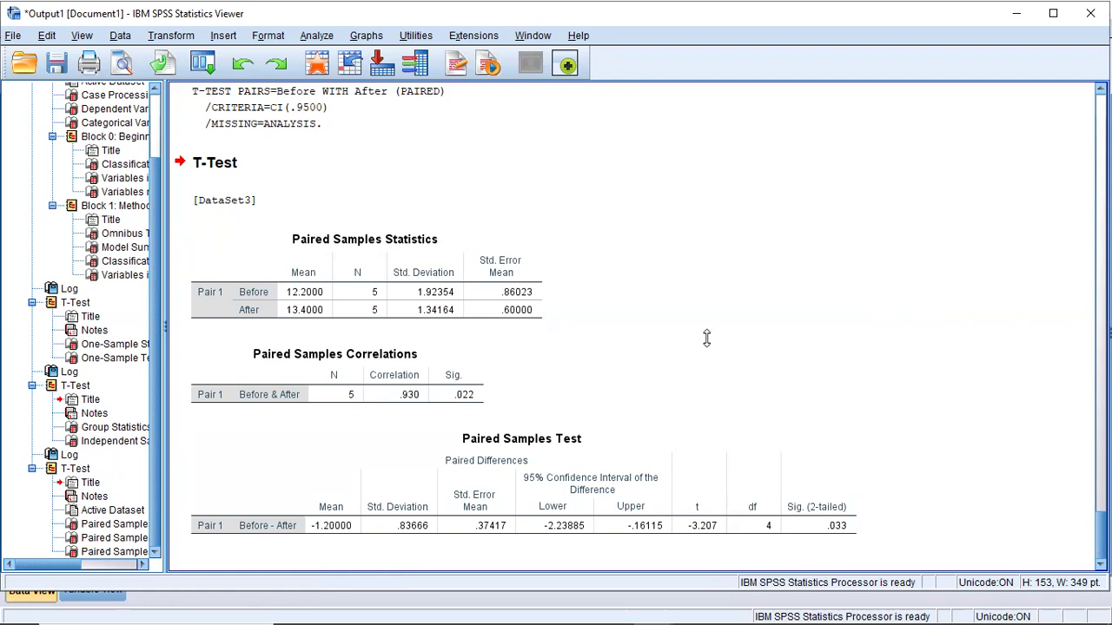
{"action": "left_click", "coordinate": [718, 458]}
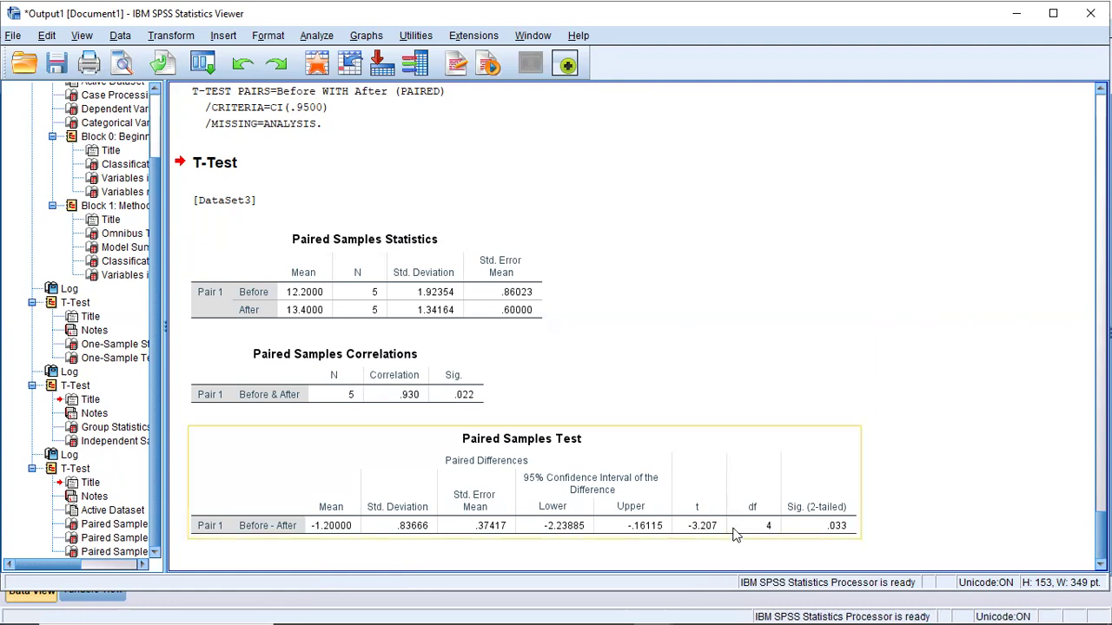